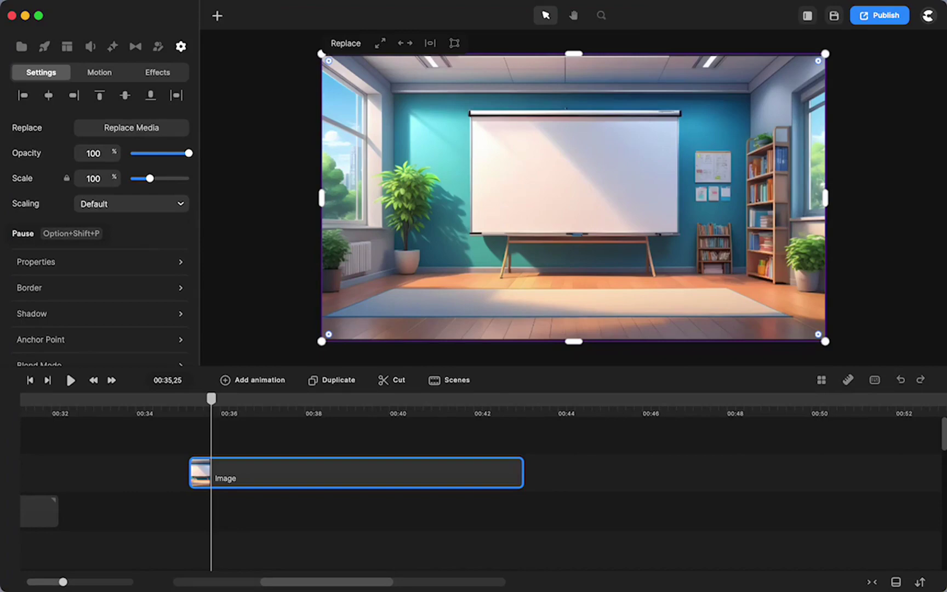
# Browse the element library to the 3D Characters category, which lists Memoji Girl and Memoji Guy
pyautogui.click(46, 49)
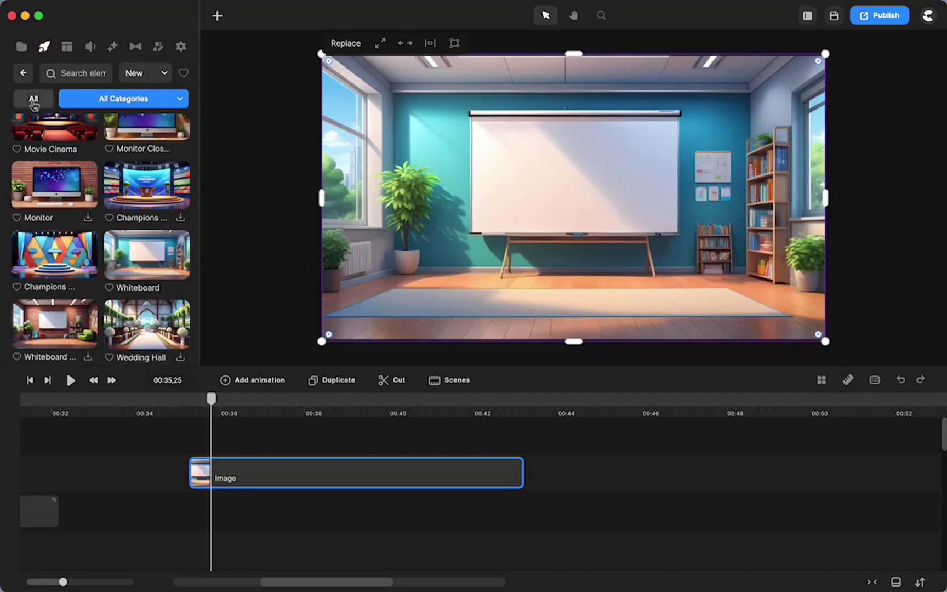
pyautogui.click(25, 77)
pyautogui.click(151, 217)
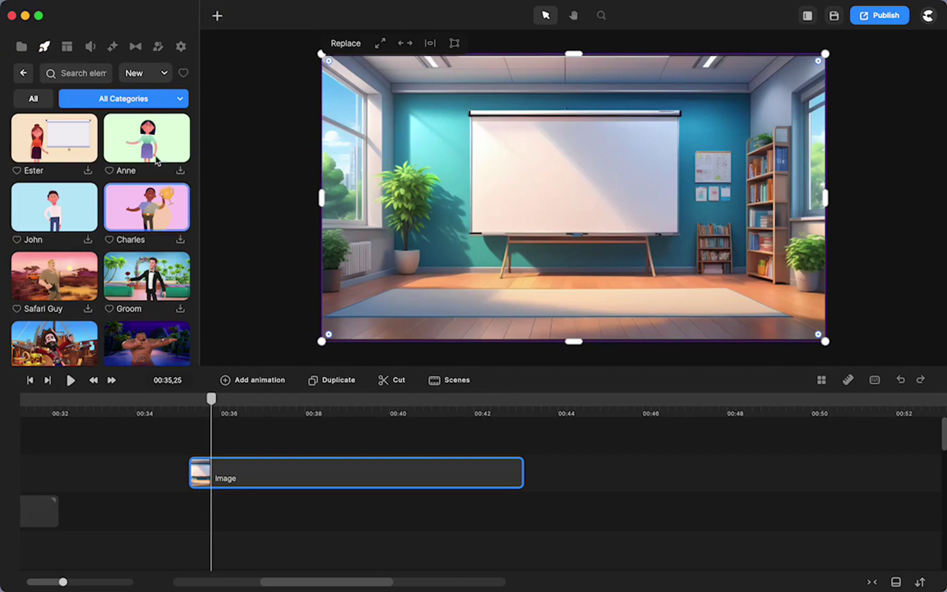
pyautogui.click(160, 99)
pyautogui.click(118, 131)
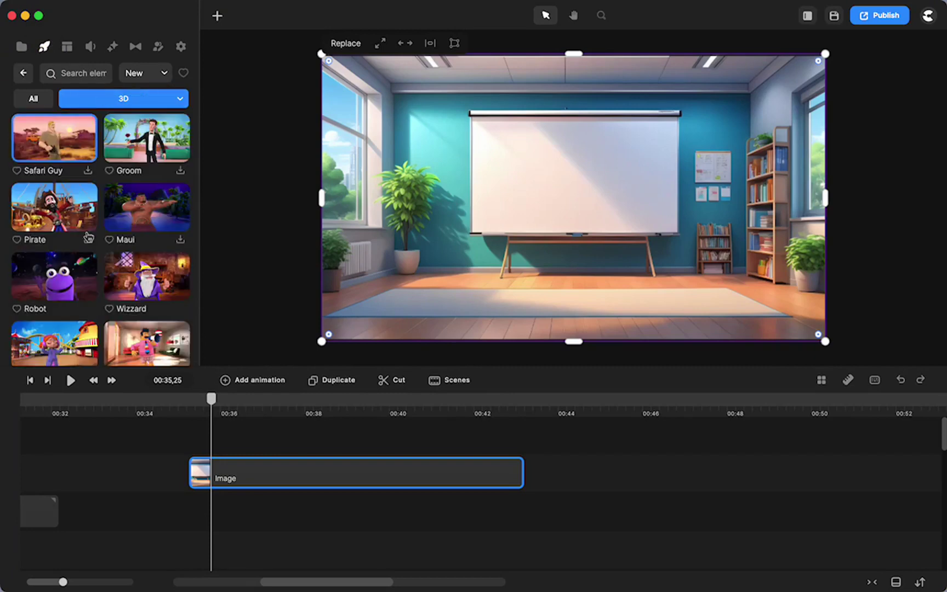
# Place Memoji Girl before the whiteboard and change her action from Waving to Happy
pyautogui.moveTo(68, 220); pyautogui.dragTo(523, 214)
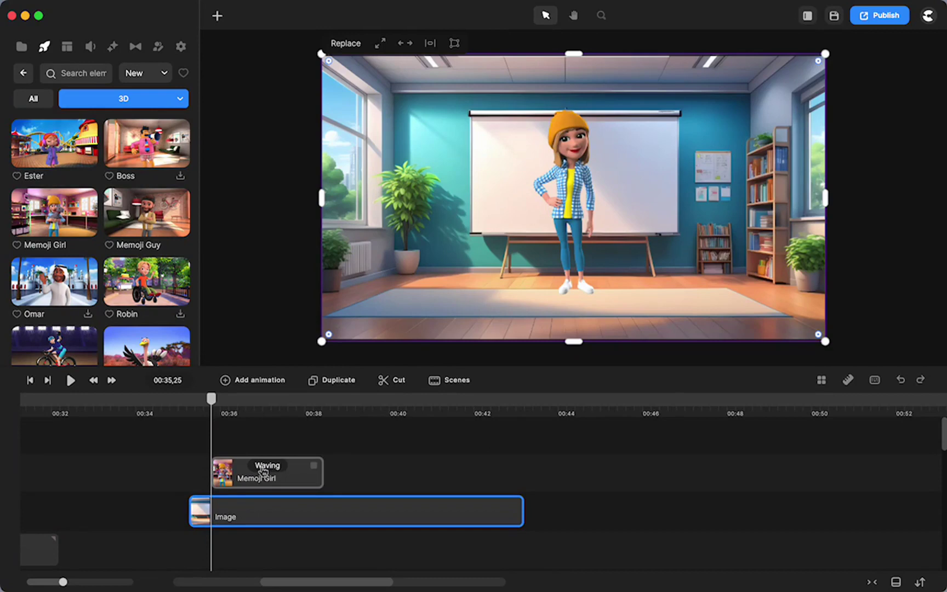
pyautogui.click(261, 467)
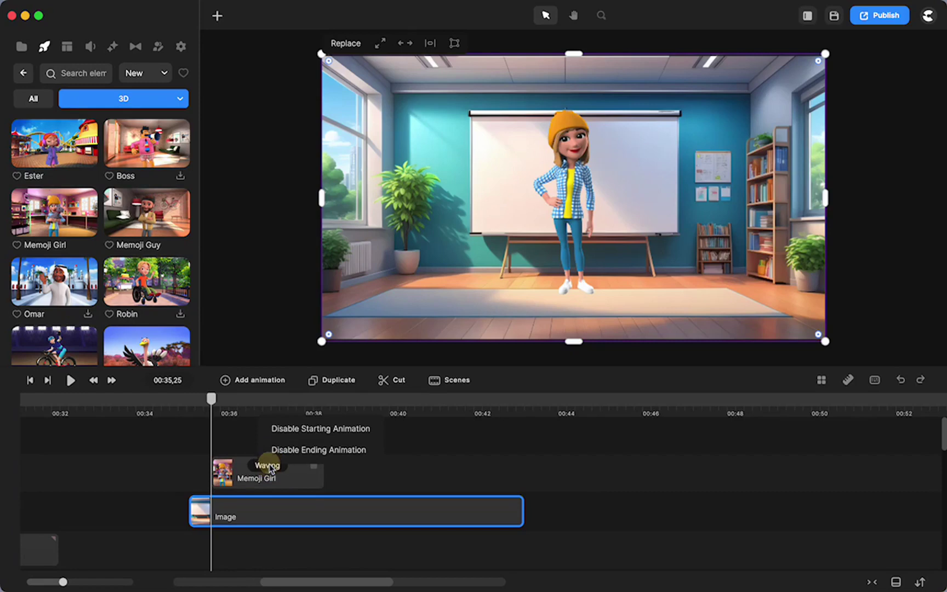
pyautogui.click(269, 469)
pyautogui.click(269, 466)
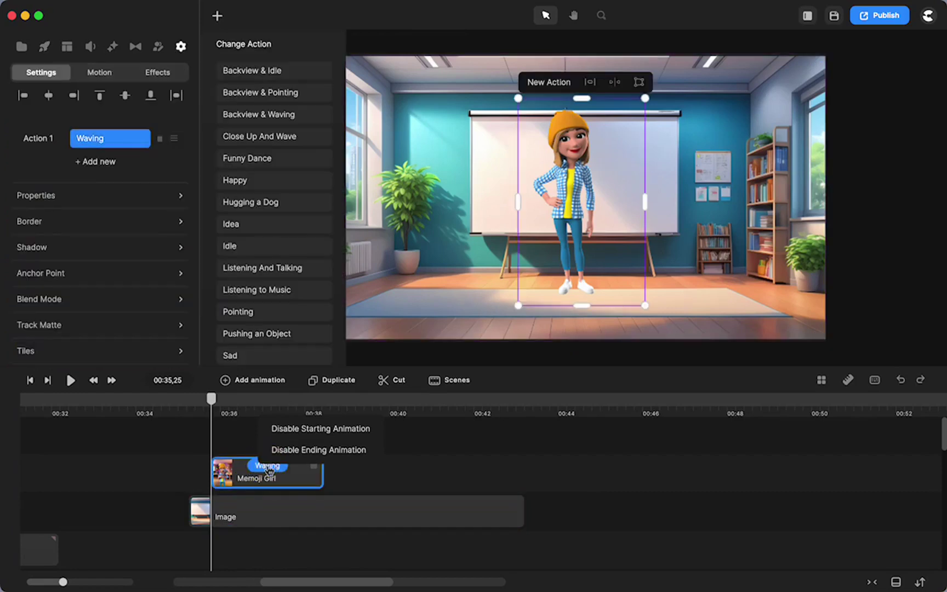
pyautogui.scroll(-1, 275, 160)
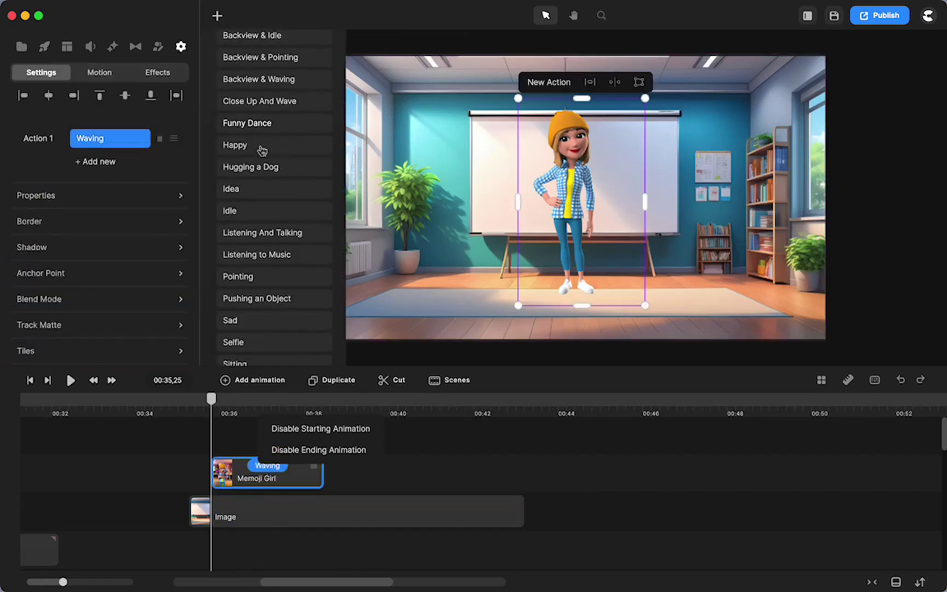
pyautogui.click(241, 144)
pyautogui.moveTo(212, 398); pyautogui.dragTo(256, 422)
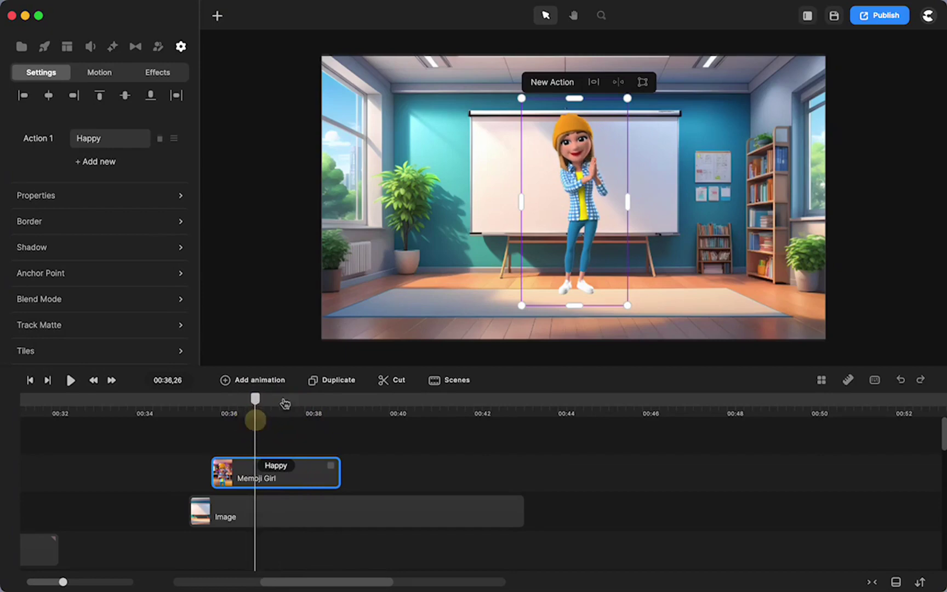
# Take a snapshot of Memoji Girl's Happy pose into the project media
pyautogui.rightClick(581, 177)
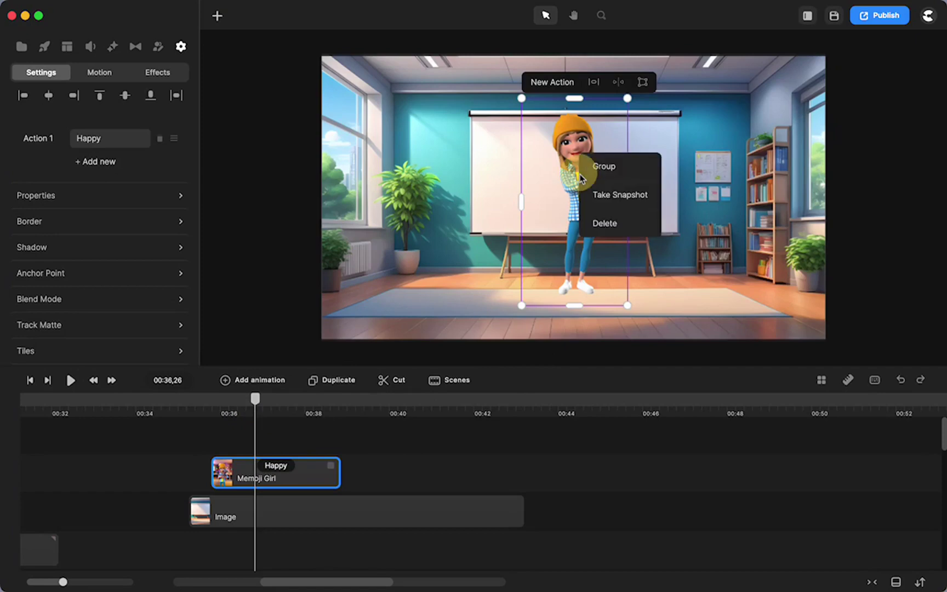
pyautogui.click(618, 201)
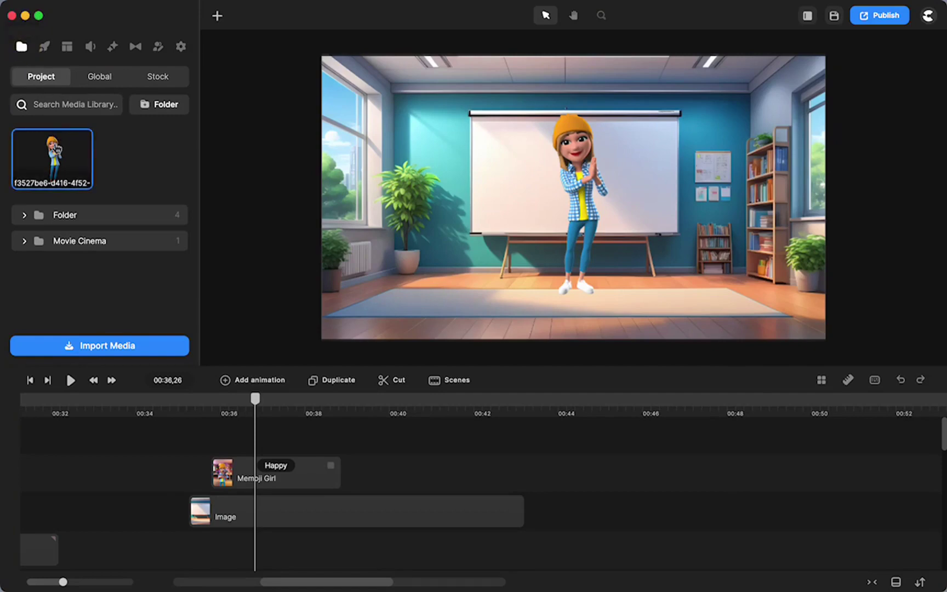
# Add the snapshot to the timeline and split the Memoji Girl clip at the playhead
pyautogui.moveTo(55, 152); pyautogui.dragTo(567, 181)
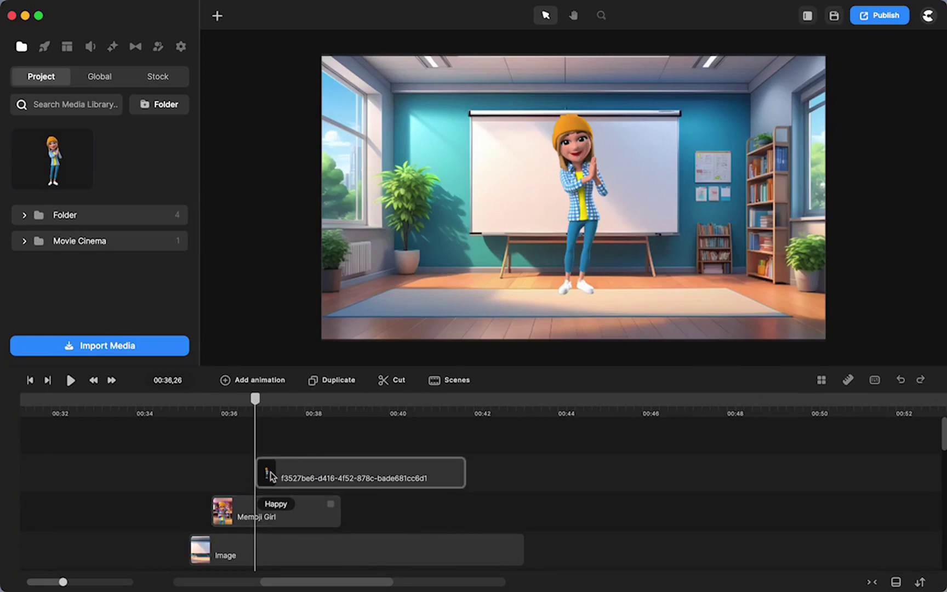
pyautogui.click(270, 475)
pyautogui.click(275, 504)
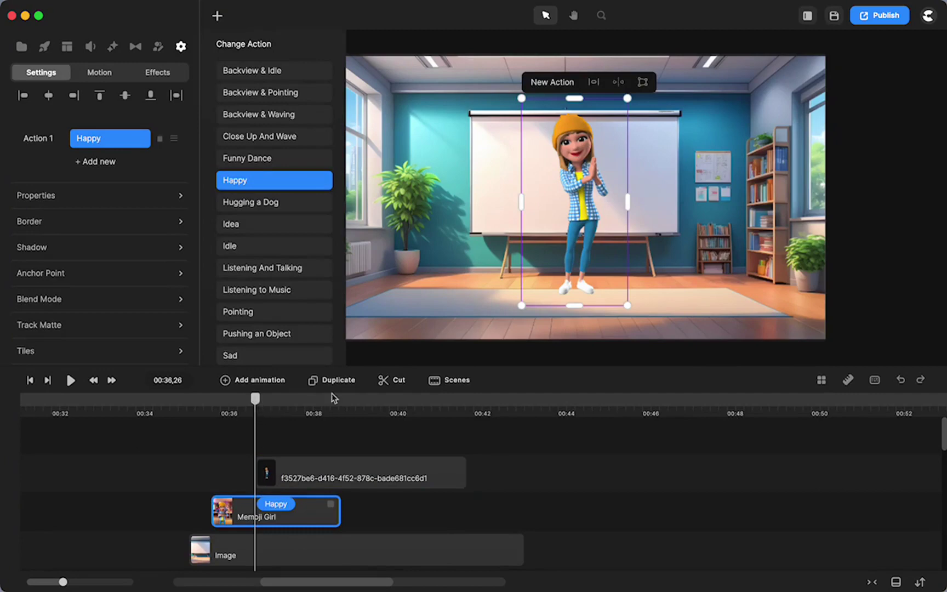
pyautogui.click(394, 380)
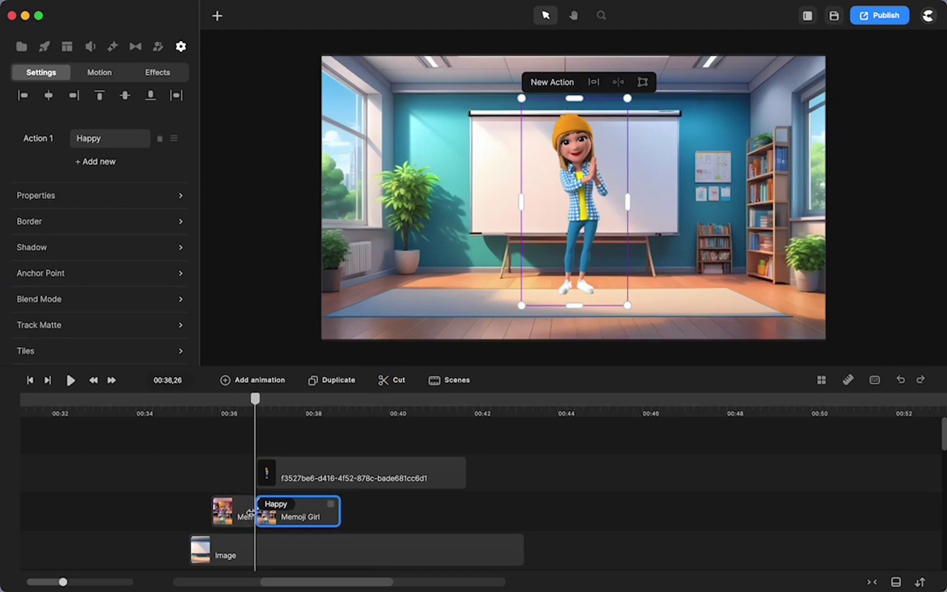
# Move the Happy piece to about 00:40, fit the snapshot before it, and play back from 00:35
pyautogui.moveTo(285, 516); pyautogui.dragTo(445, 515)
pyautogui.moveTo(465, 478); pyautogui.dragTo(316, 511)
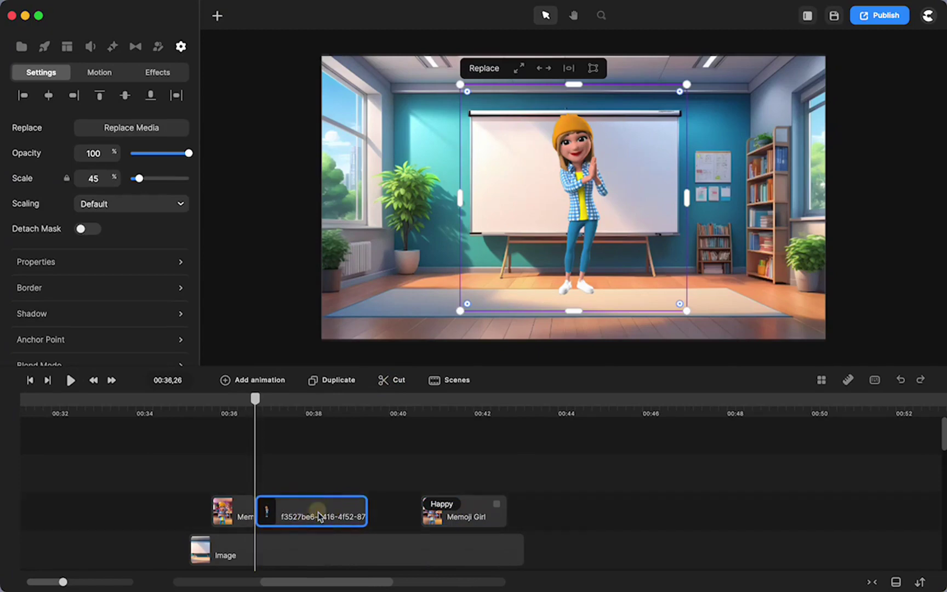
pyautogui.moveTo(452, 518); pyautogui.dragTo(404, 520)
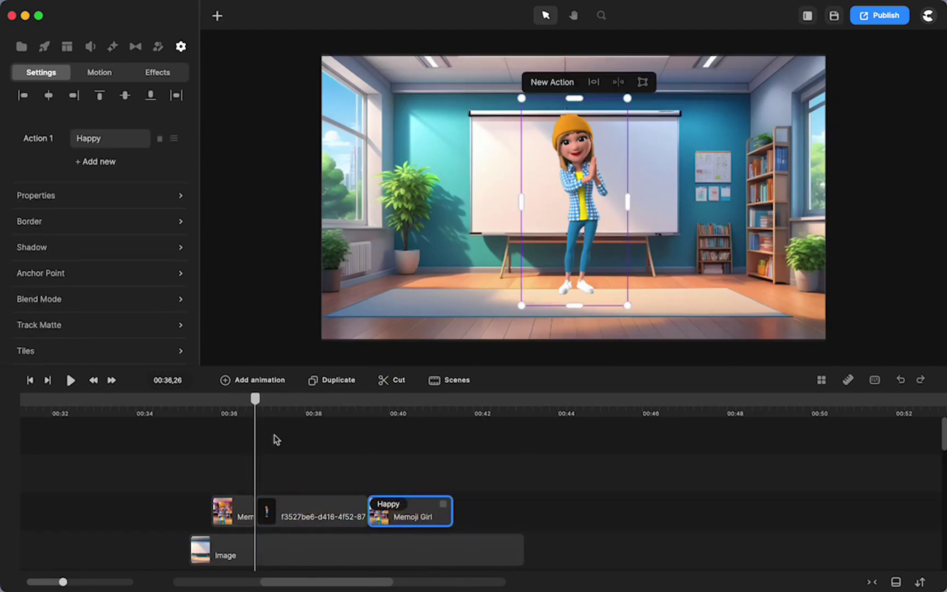
pyautogui.click(200, 393)
pyautogui.click(70, 380)
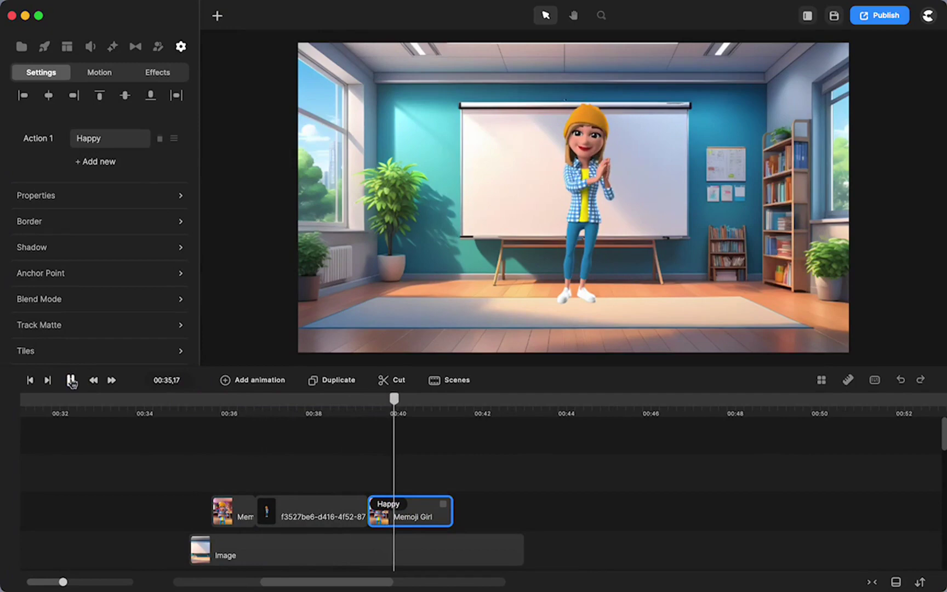
pyautogui.click(70, 381)
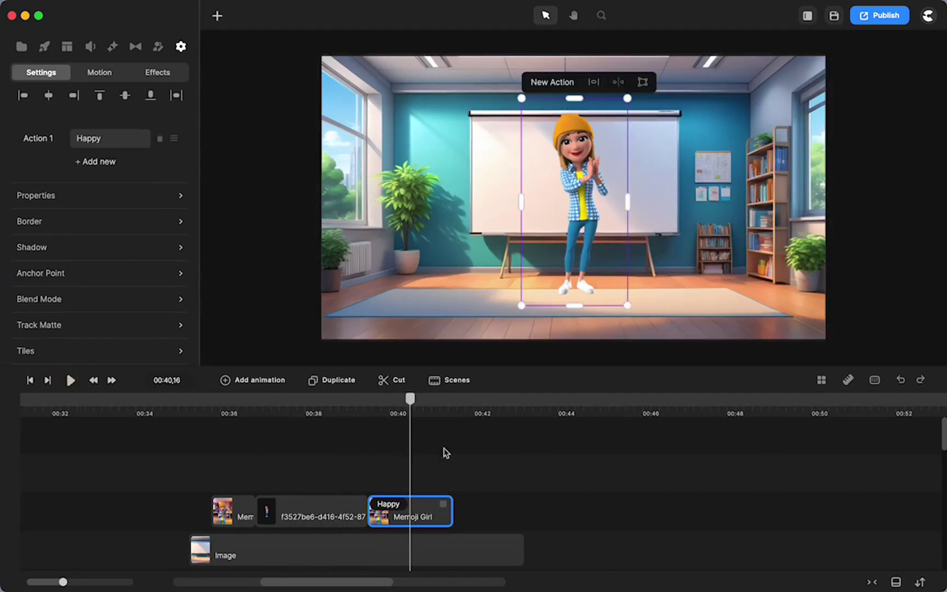
pyautogui.moveTo(504, 515); pyautogui.dragTo(188, 495)
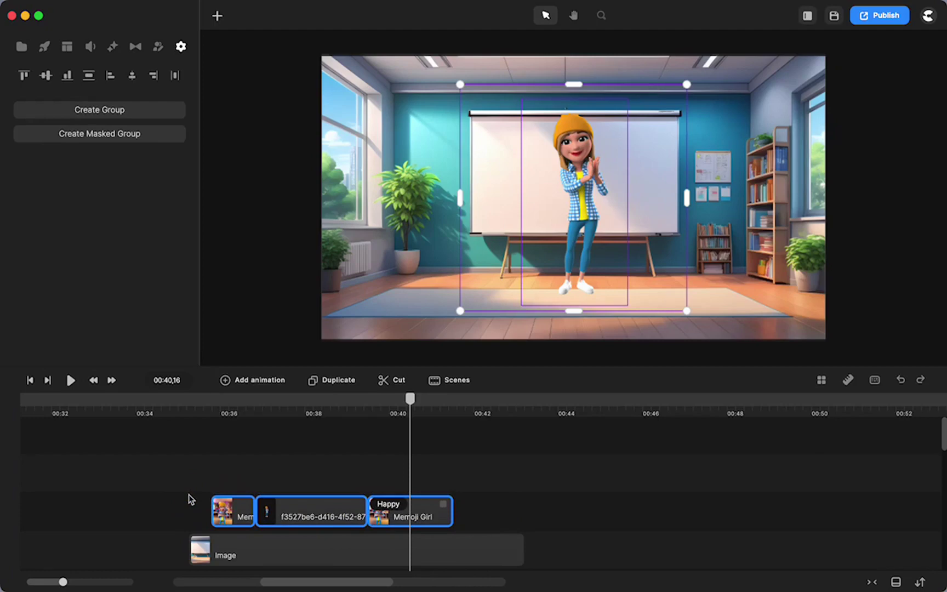
pyautogui.rightClick(339, 508)
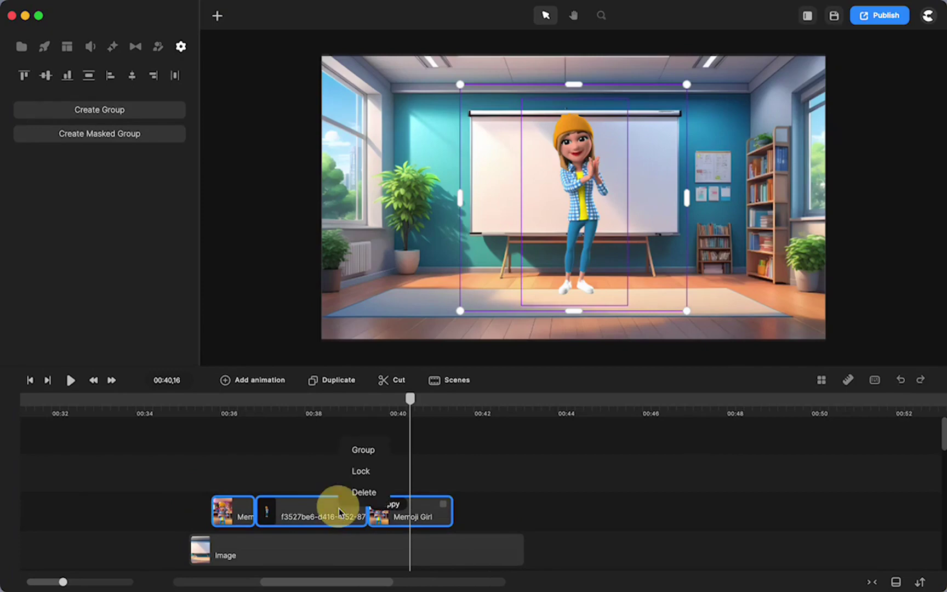
pyautogui.click(363, 450)
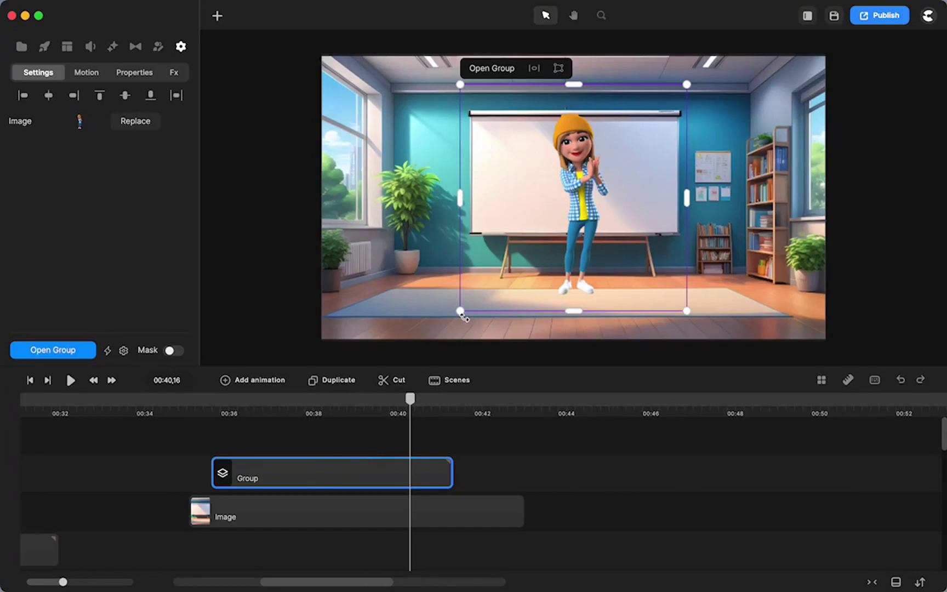
pyautogui.moveTo(461, 313); pyautogui.dragTo(245, 448)
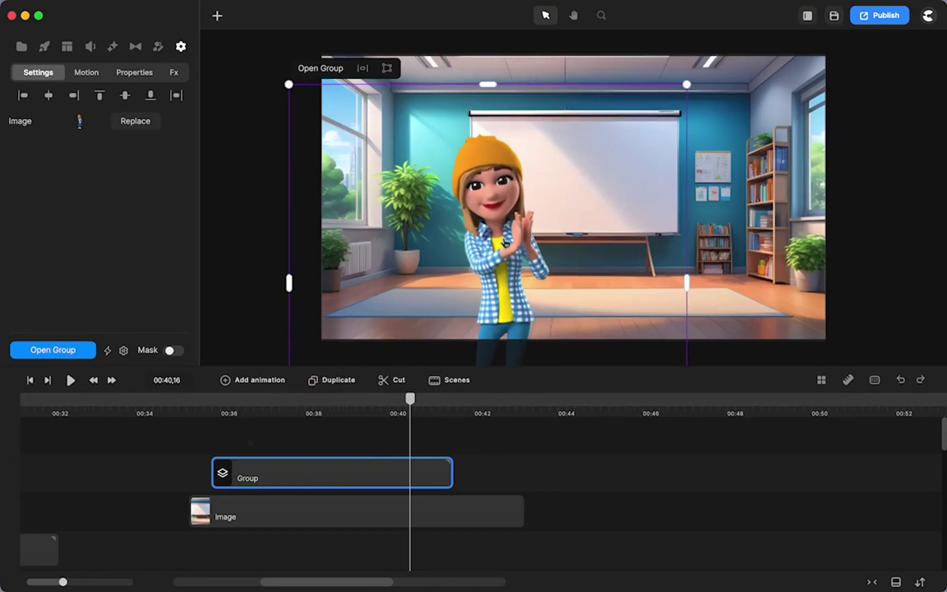
pyautogui.moveTo(505, 242); pyautogui.dragTo(418, 226)
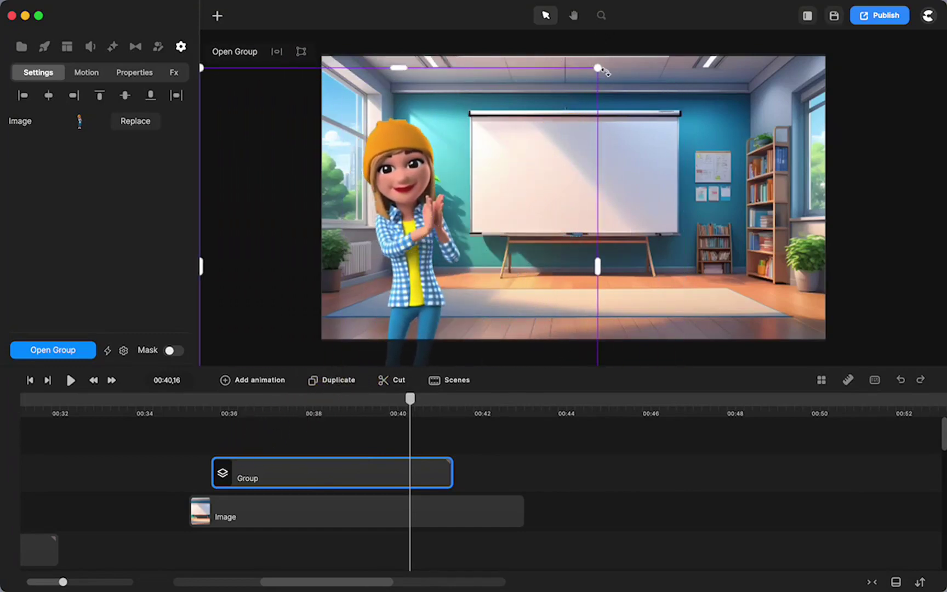
pyautogui.moveTo(598, 68); pyautogui.dragTo(635, 38)
pyautogui.moveTo(426, 193); pyautogui.dragTo(425, 221)
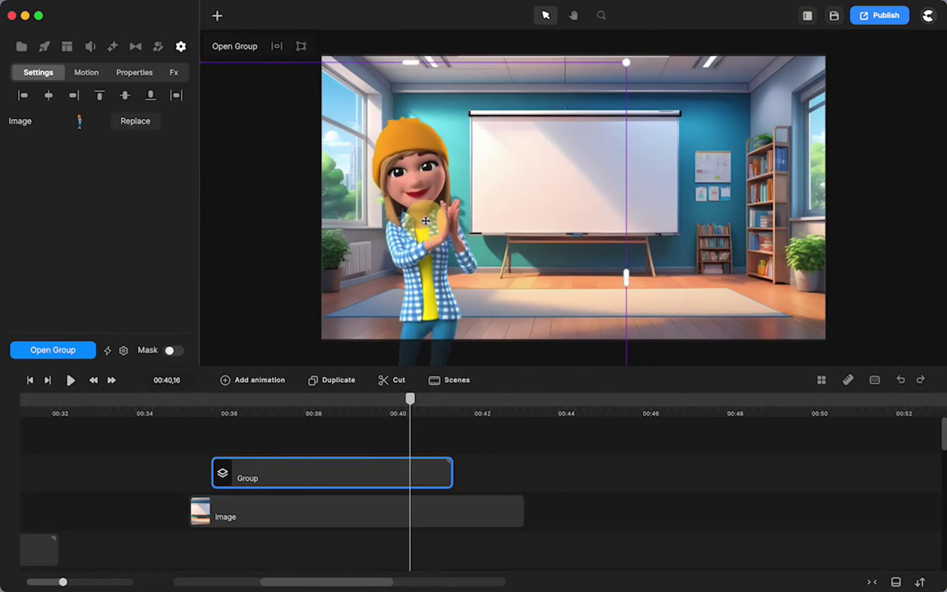
pyautogui.click(620, 455)
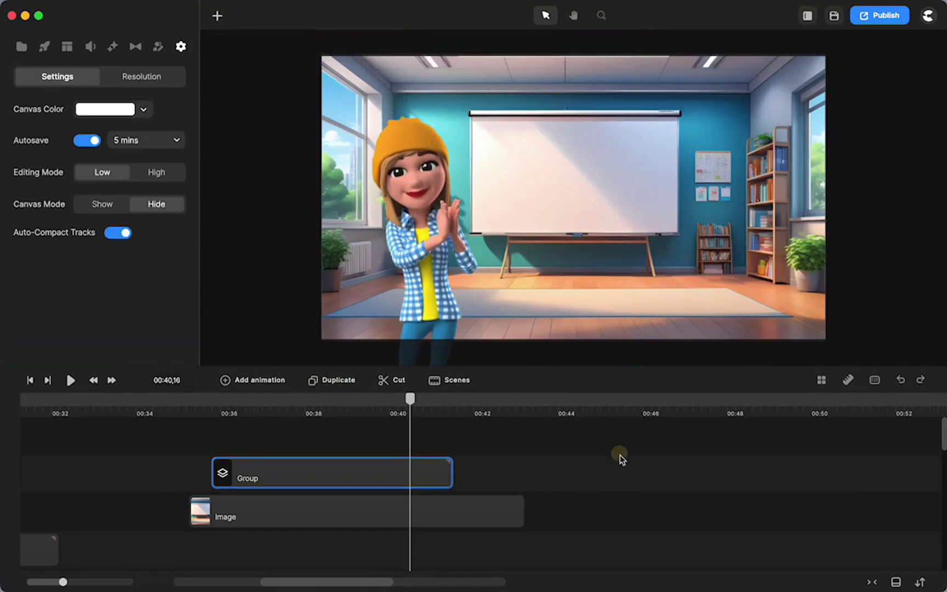
pyautogui.click(199, 404)
pyautogui.click(71, 380)
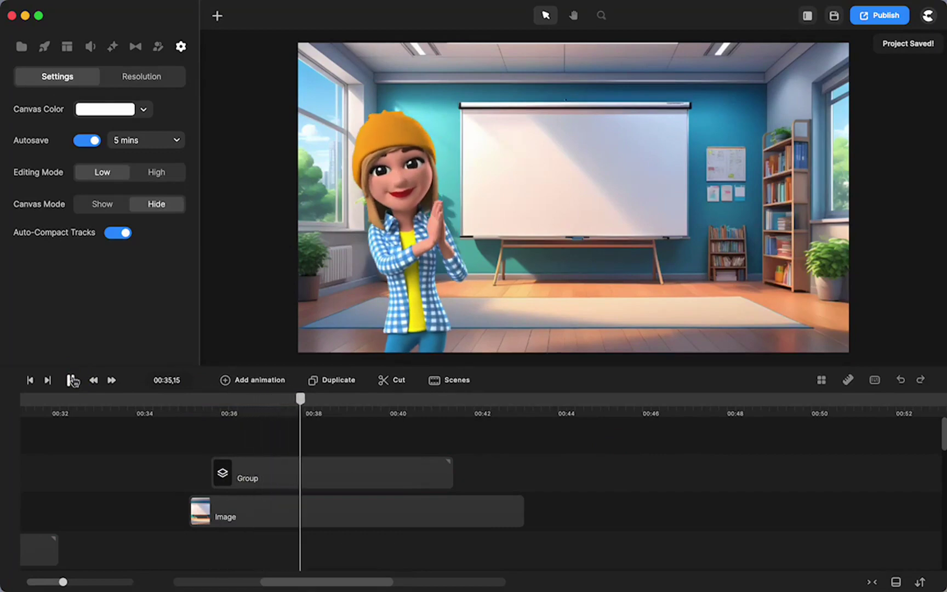
pyautogui.click(71, 380)
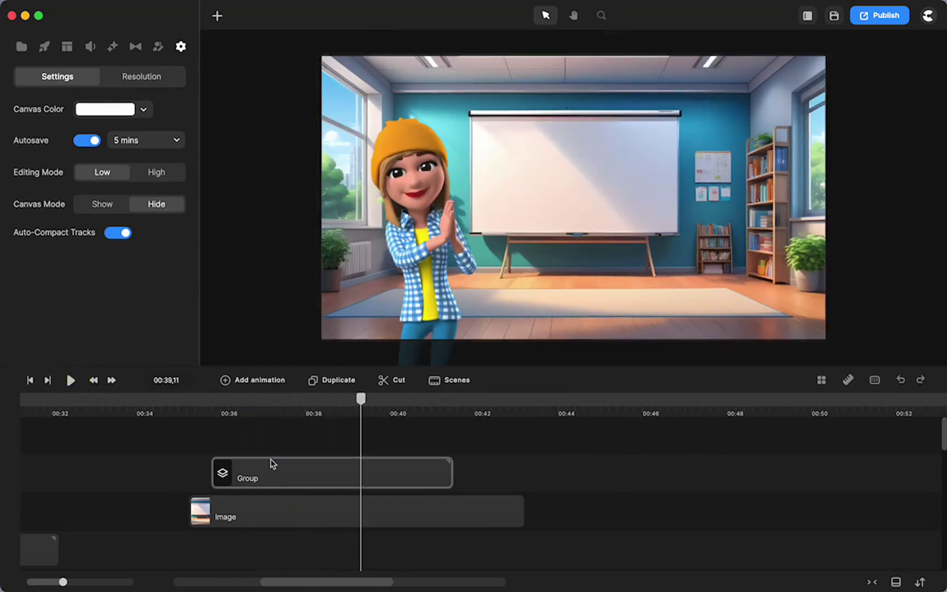
# Hide the character Group clip and move the playhead to 00:36
pyautogui.click(272, 465)
pyautogui.rightClick(272, 465)
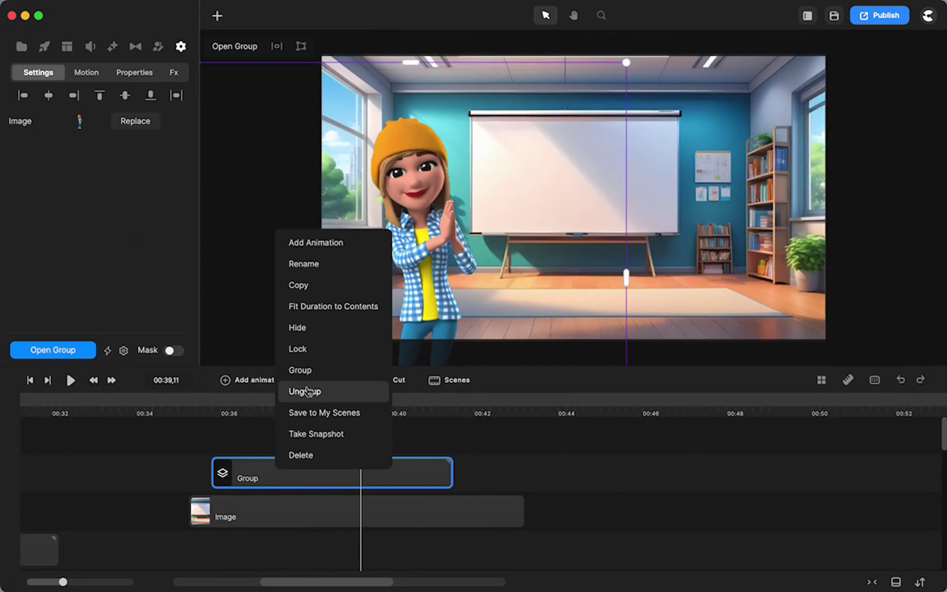
pyautogui.click(302, 329)
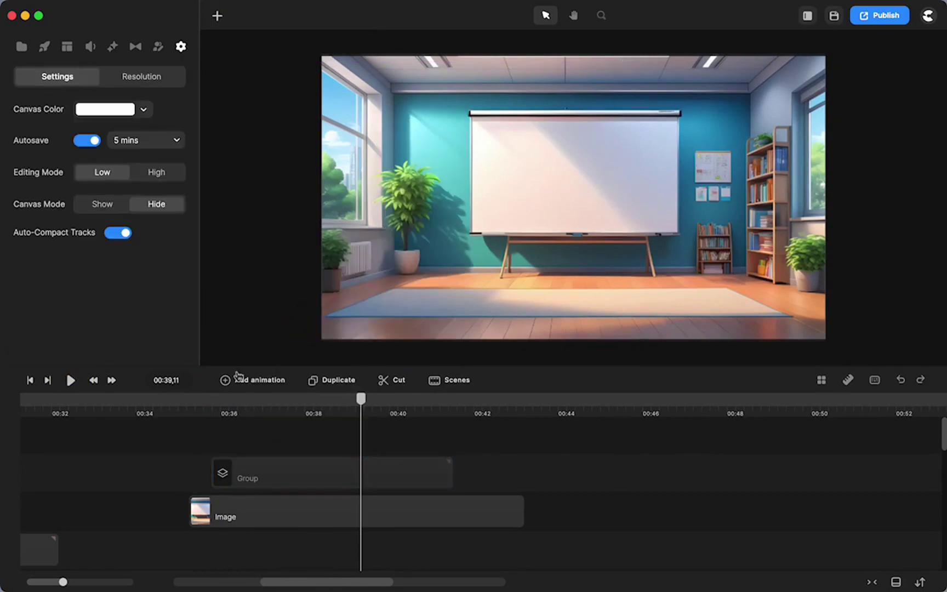
pyautogui.click(222, 405)
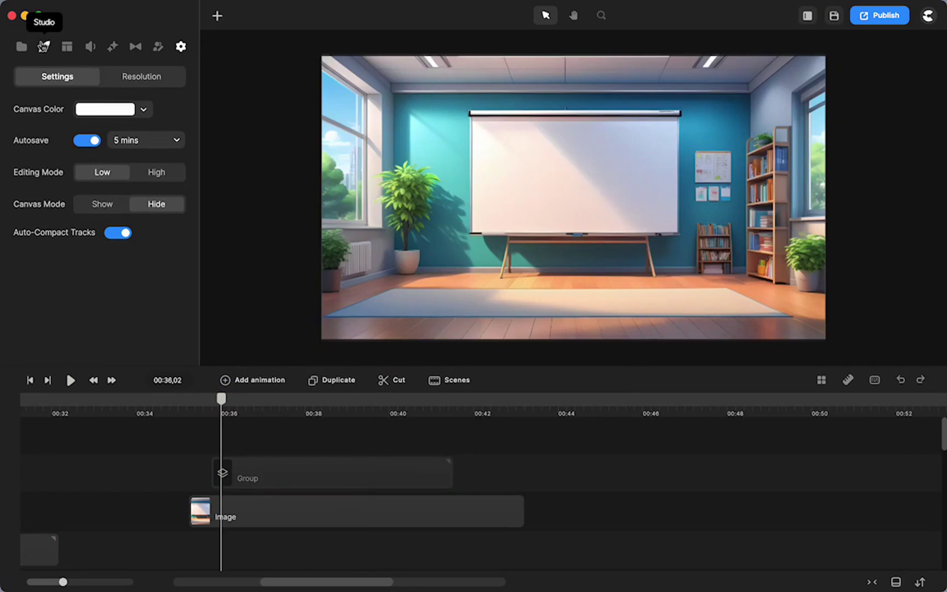
# Add a new Memoji Girl from the 3D library, enlarge her, and move her left of the whiteboard
pyautogui.click(45, 47)
pyautogui.scroll(-4, 65, 282)
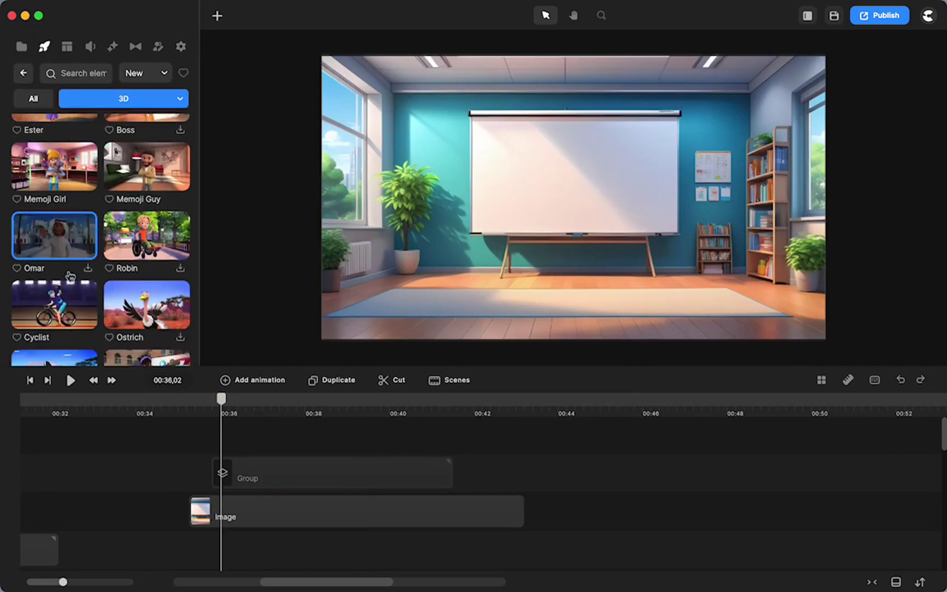
pyautogui.scroll(6, 70, 285)
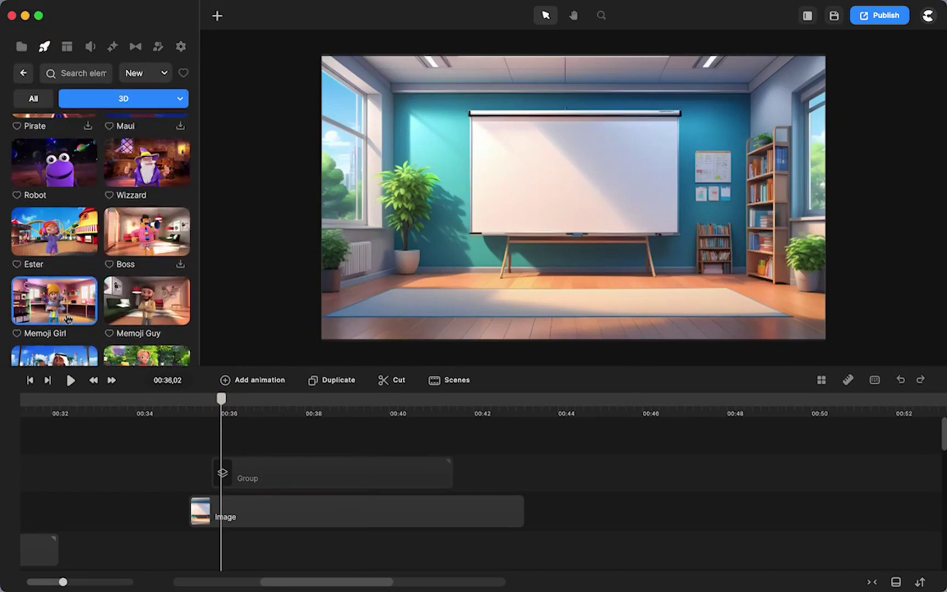
pyautogui.moveTo(70, 281); pyautogui.dragTo(567, 258)
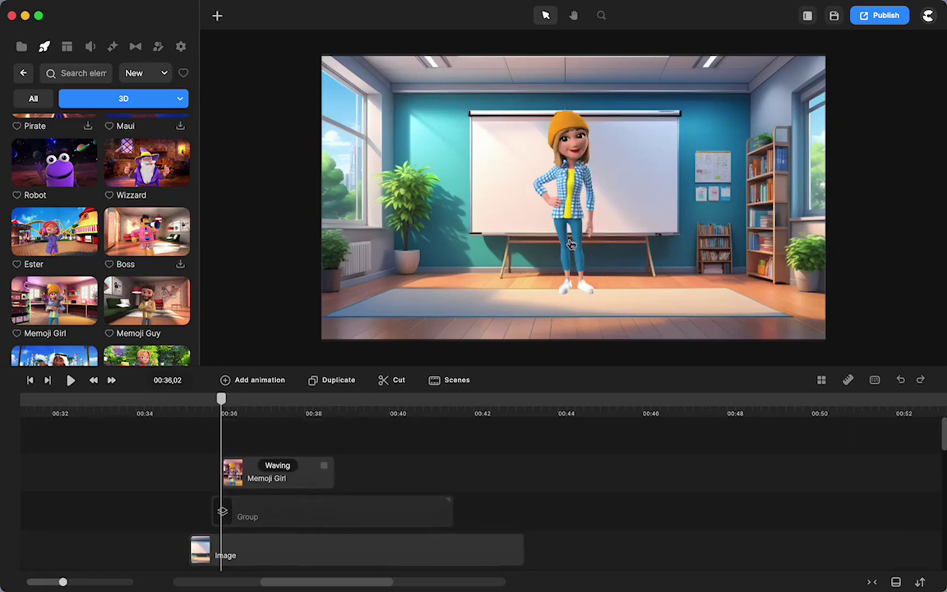
pyautogui.click(544, 321)
pyautogui.click(576, 223)
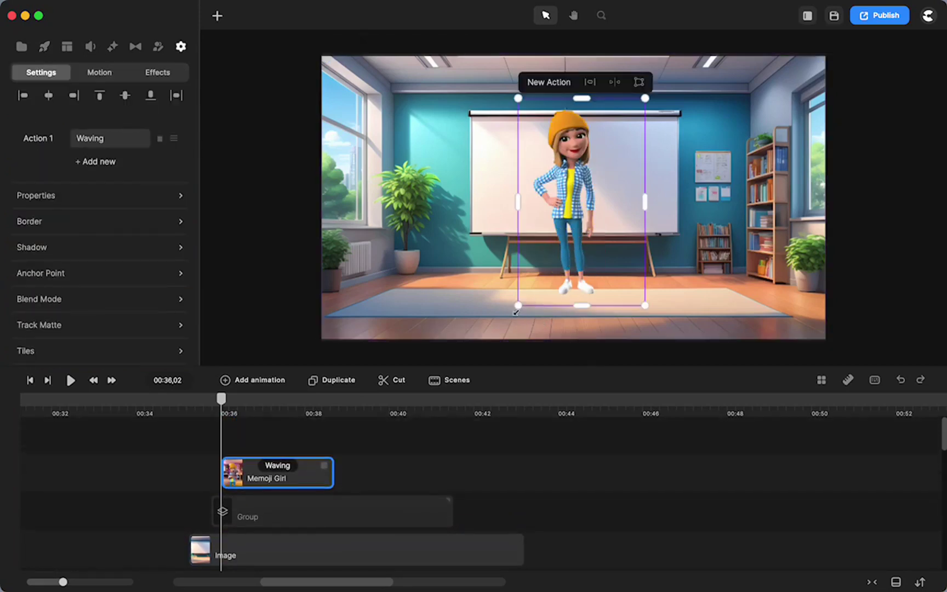
pyautogui.moveTo(518, 313); pyautogui.dragTo(348, 407)
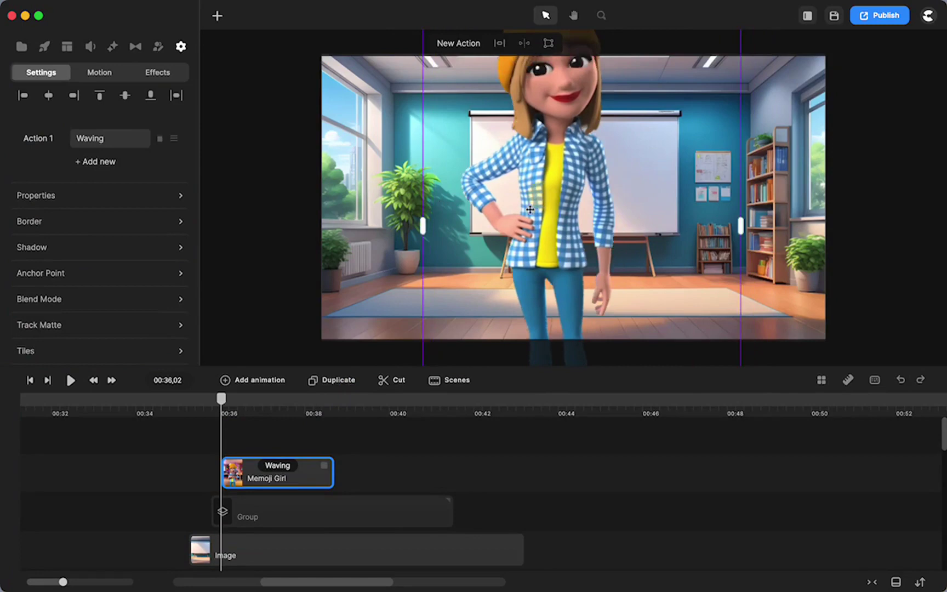
pyautogui.moveTo(542, 277); pyautogui.dragTo(431, 285)
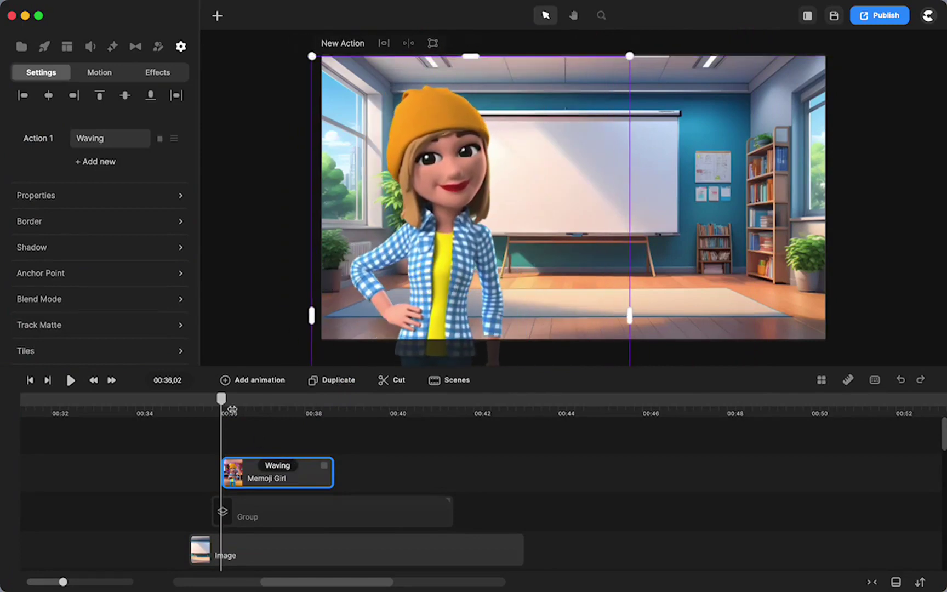
# Switch the new Memoji Girl's action from Waving to Happy and preview it around 00:37
pyautogui.click(277, 465)
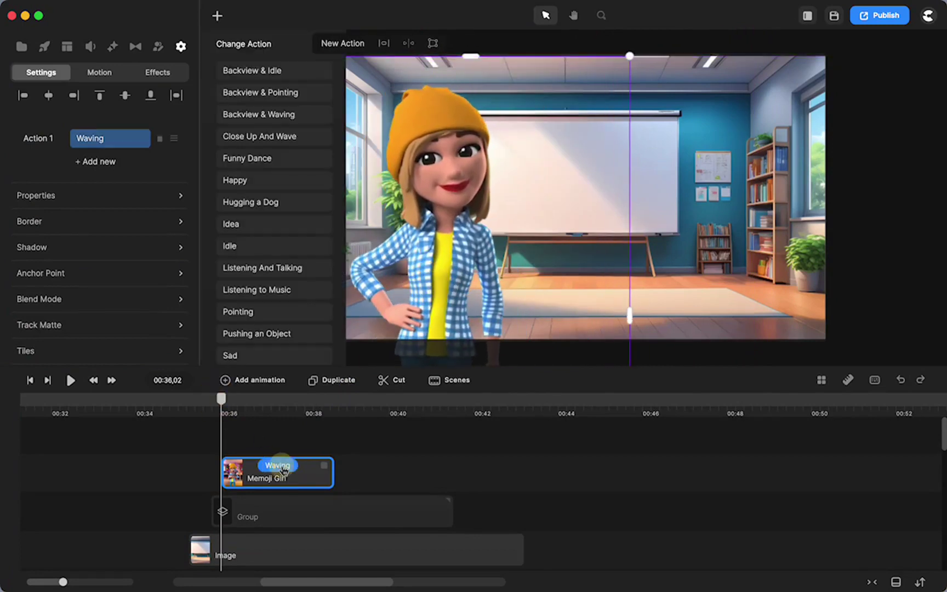
pyautogui.click(255, 184)
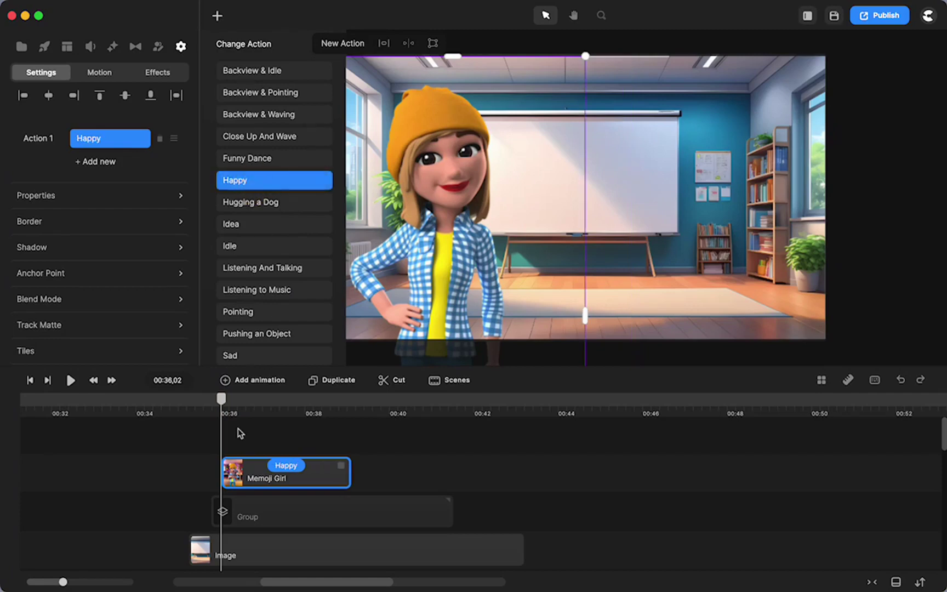
pyautogui.moveTo(224, 411); pyautogui.dragTo(268, 411)
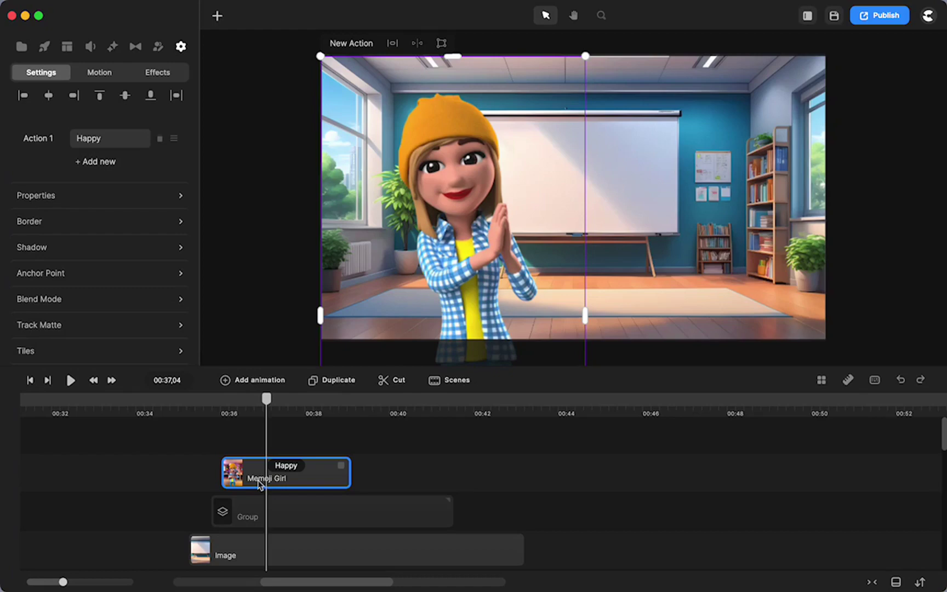
# Snapshot Memoji Girl and place the snapshot image into the classroom scene
pyautogui.rightClick(464, 178)
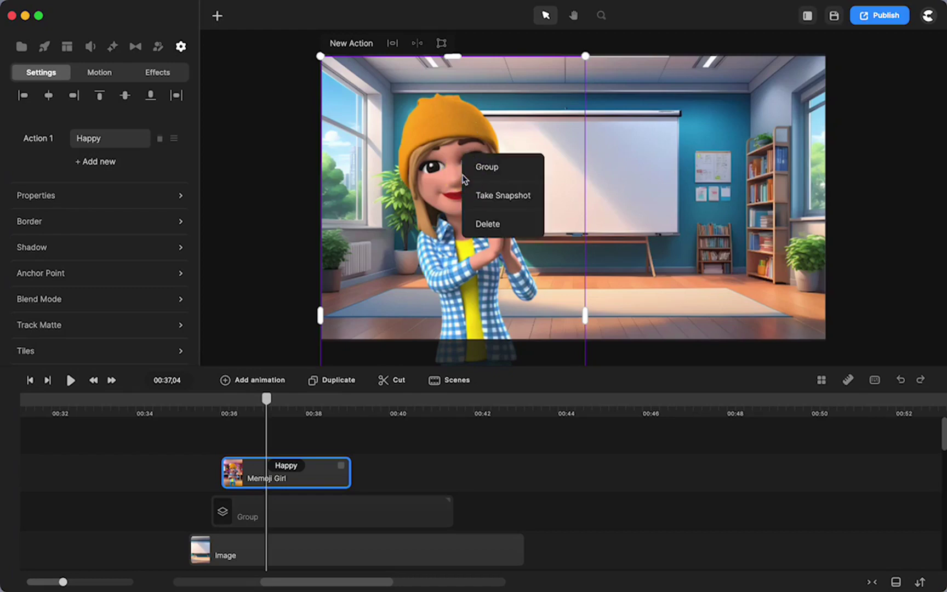
pyautogui.click(493, 194)
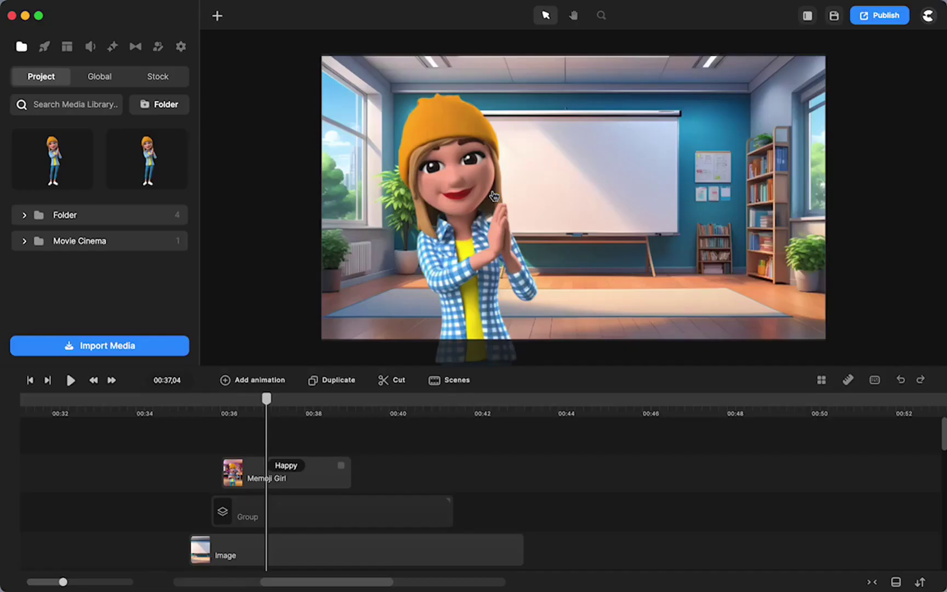
pyautogui.moveTo(147, 159); pyautogui.dragTo(509, 201)
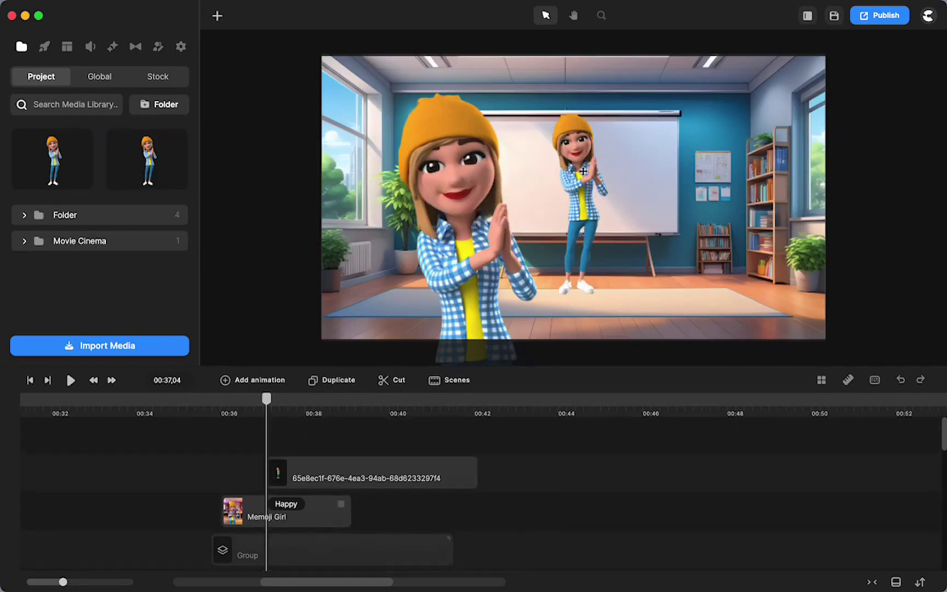
# Split the Memoji Girl clip at the playhead and move its later part to about 00:40
pyautogui.click(278, 521)
pyautogui.click(267, 517)
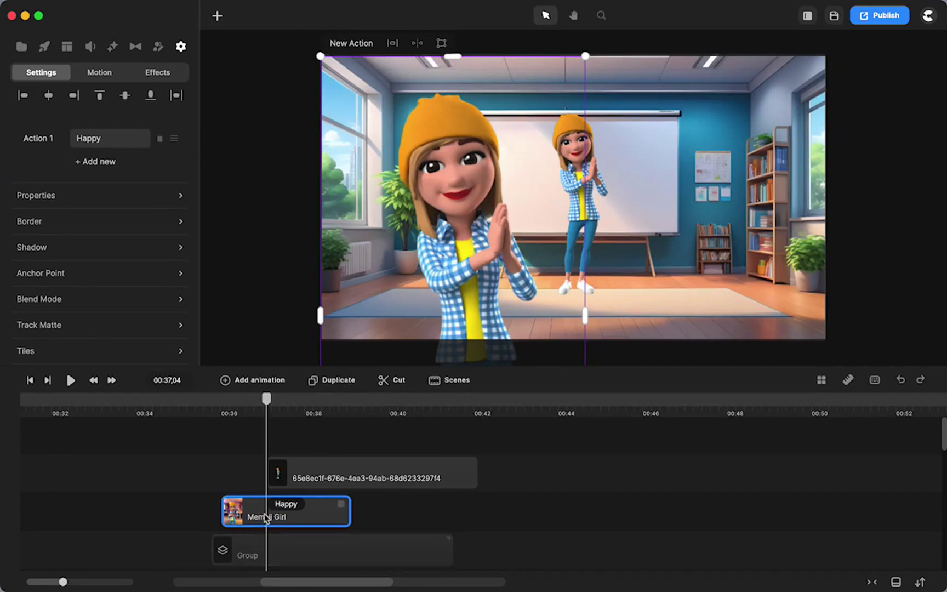
pyautogui.click(384, 380)
pyautogui.moveTo(296, 519); pyautogui.dragTo(422, 518)
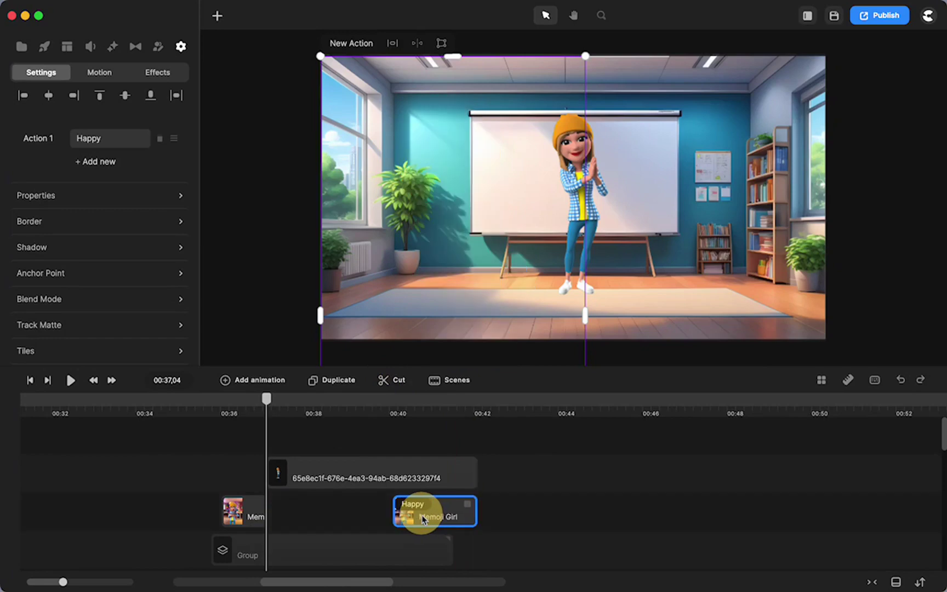
# Align the snapshot clip at 00:37,03, then enlarge the snapshot to 113% and reposition it
pyautogui.click(266, 403)
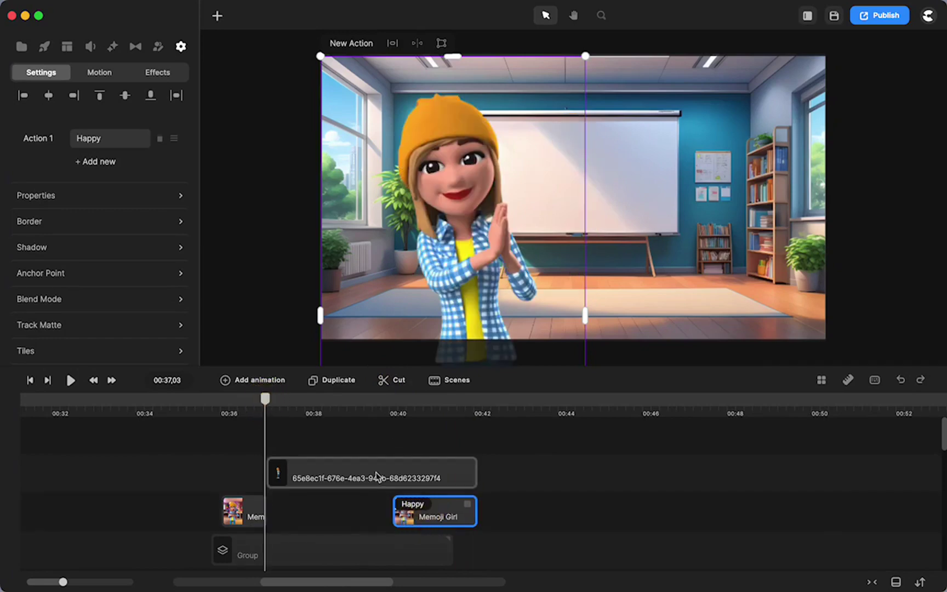
pyautogui.moveTo(353, 472); pyautogui.dragTo(348, 474)
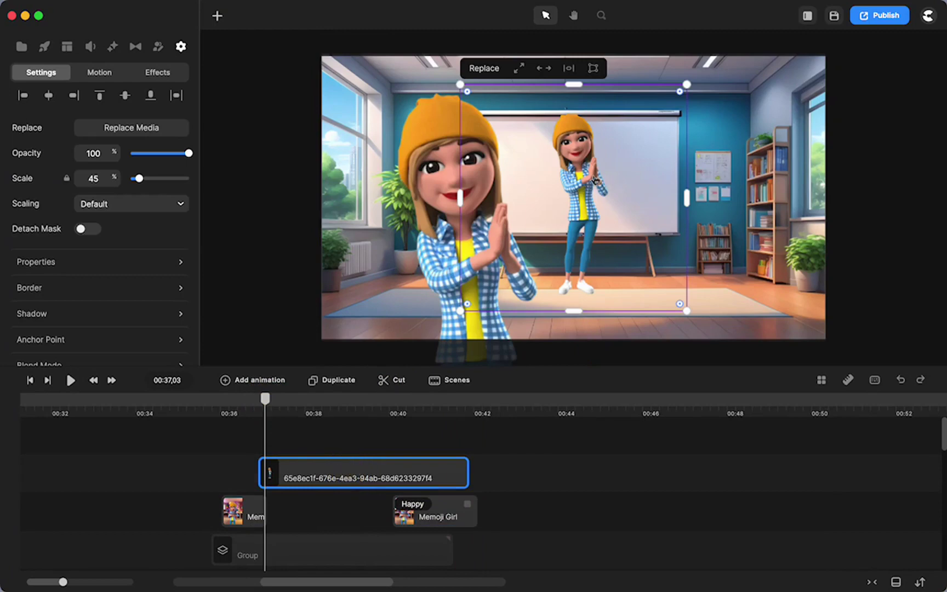
pyautogui.moveTo(690, 82); pyautogui.dragTo(773, 51)
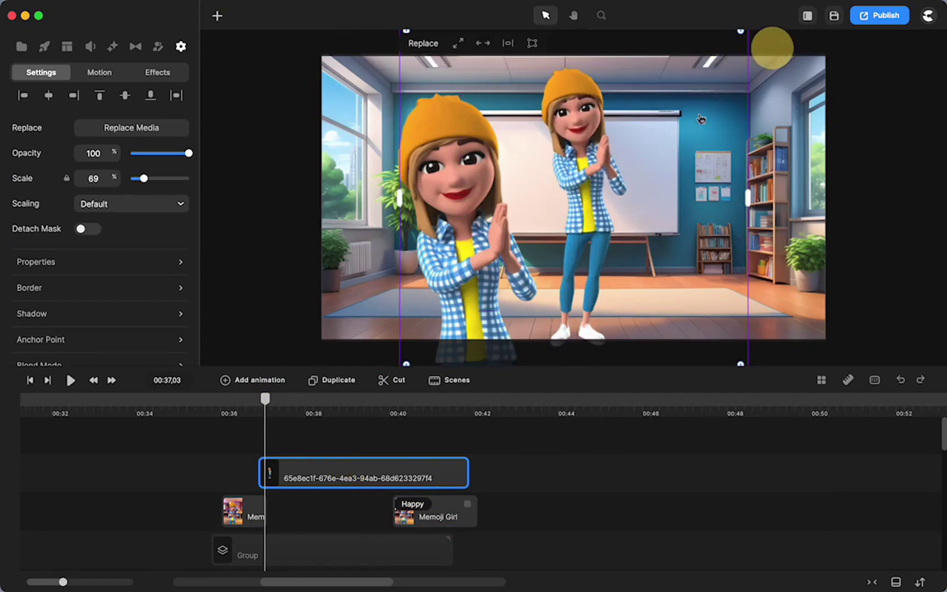
pyautogui.moveTo(564, 209); pyautogui.dragTo(426, 266)
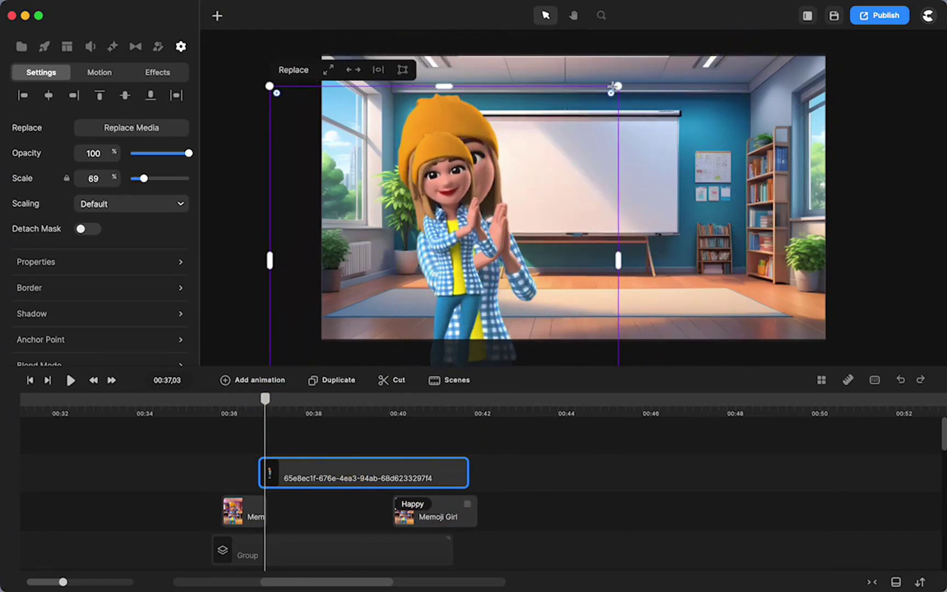
pyautogui.moveTo(622, 85); pyautogui.dragTo(728, 46)
pyautogui.moveTo(450, 144); pyautogui.dragTo(467, 162)
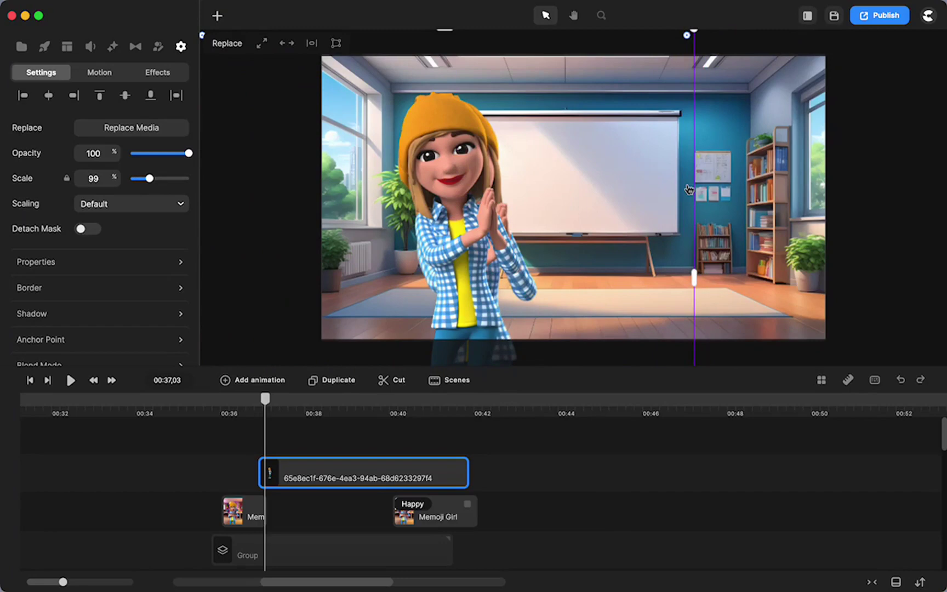
pyautogui.scroll(-3, 689, 189)
pyautogui.scroll(1, 713, 110)
pyautogui.moveTo(692, 95); pyautogui.dragTo(710, 86)
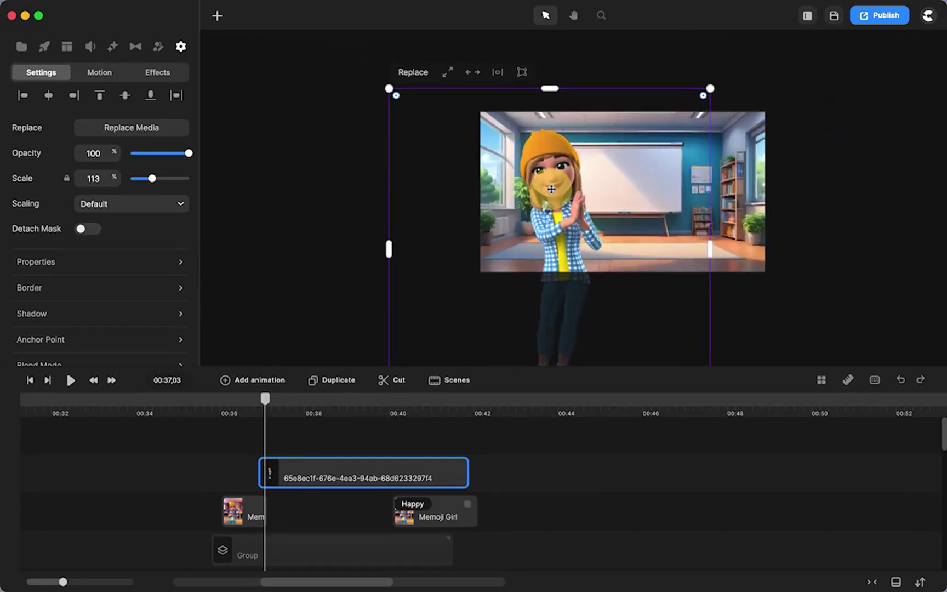
# Lower the snapshot's opacity to 65%, nudge it, then delete it and select both Memoji Girl clips
pyautogui.moveTo(186, 154); pyautogui.dragTo(167, 159)
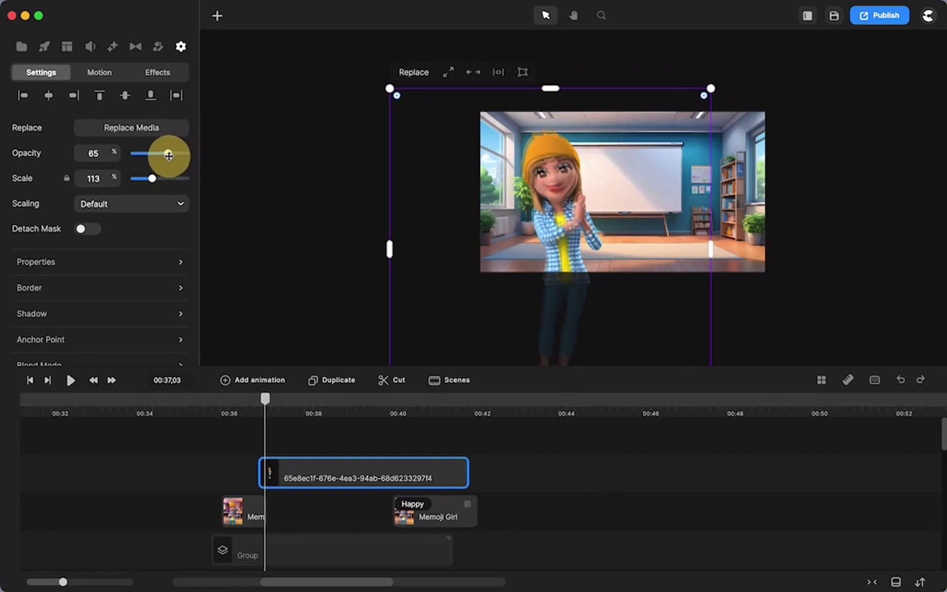
pyautogui.scroll(3, 548, 199)
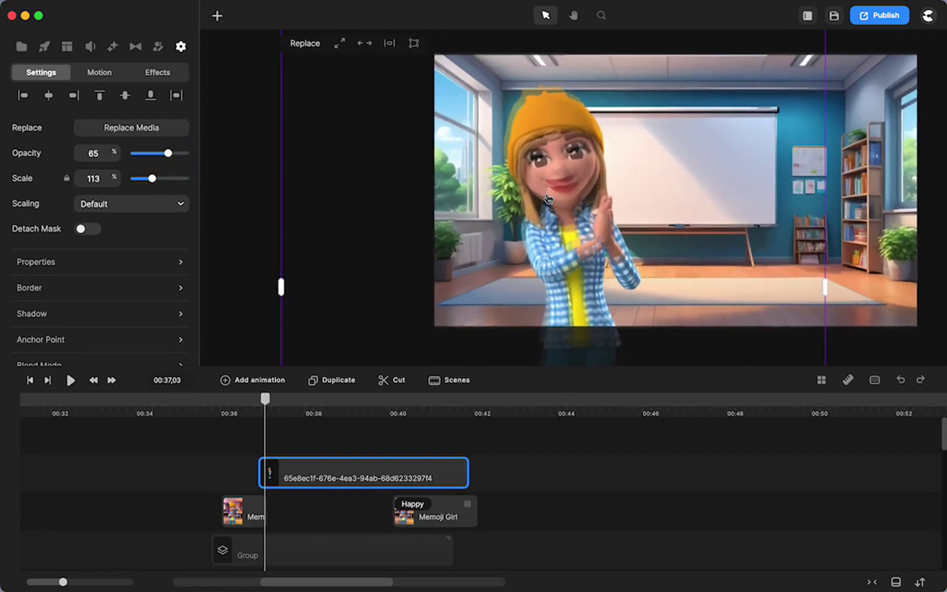
pyautogui.click(551, 184)
pyautogui.moveTo(550, 185); pyautogui.dragTo(554, 187)
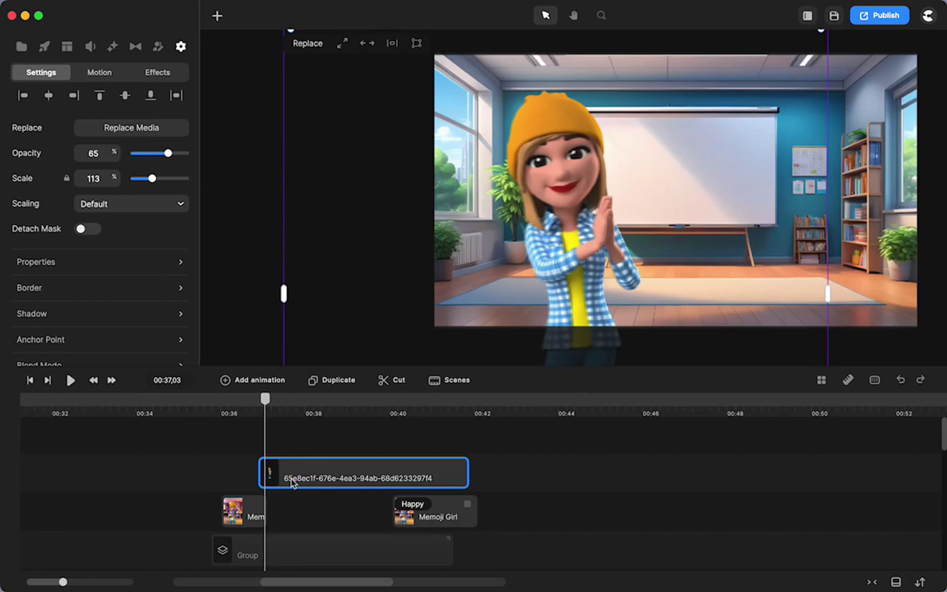
pyautogui.press('Delete')
pyautogui.moveTo(506, 480); pyautogui.dragTo(252, 478)
# Delete the old Memoji Girl clips and place a fresh Waving Memoji Girl at the whiteboard
pyautogui.press('Delete')
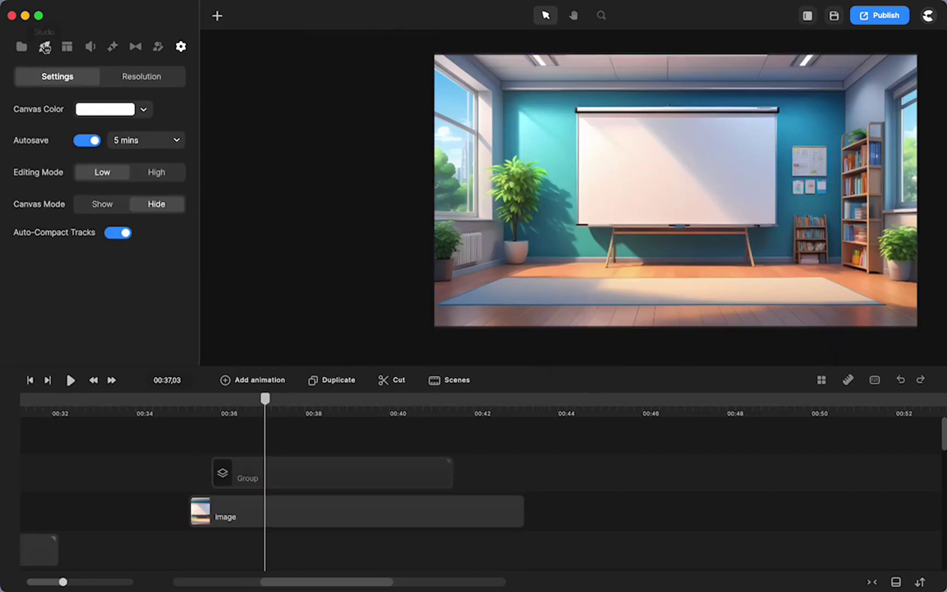
pyautogui.click(42, 48)
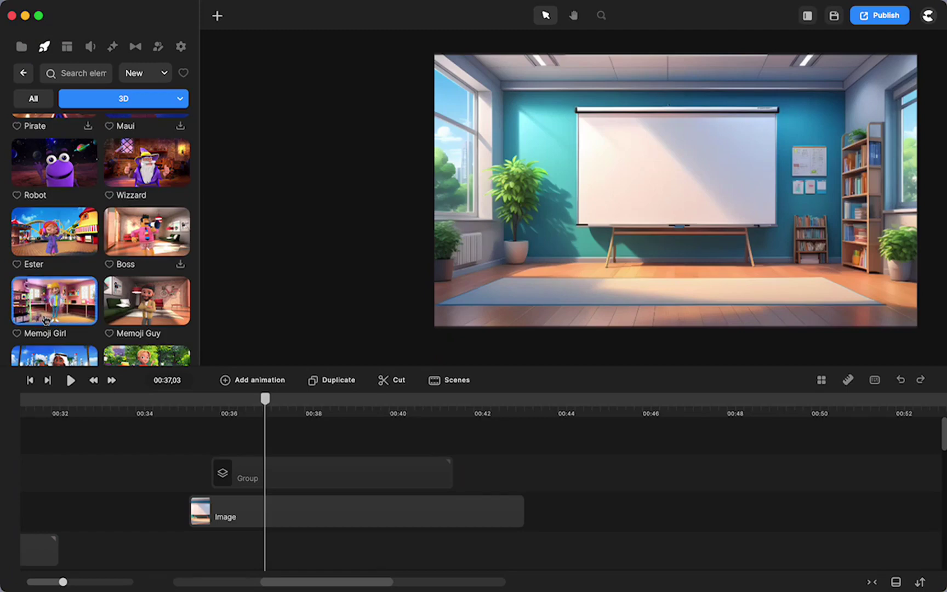
pyautogui.moveTo(54, 300); pyautogui.dragTo(673, 227)
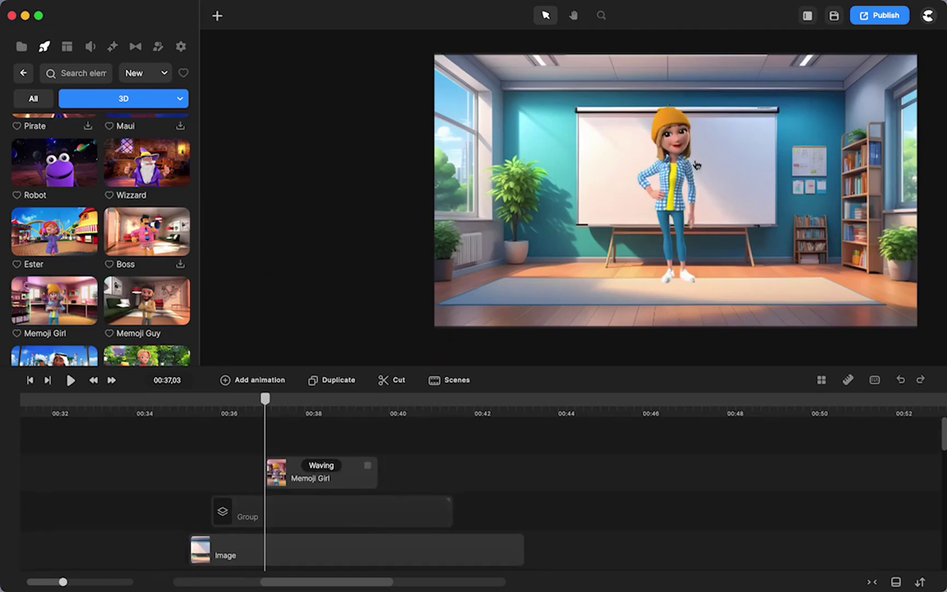
# Take a snapshot of the new Memoji Girl, then remove the snapshot clip from the timeline
pyautogui.rightClick(672, 167)
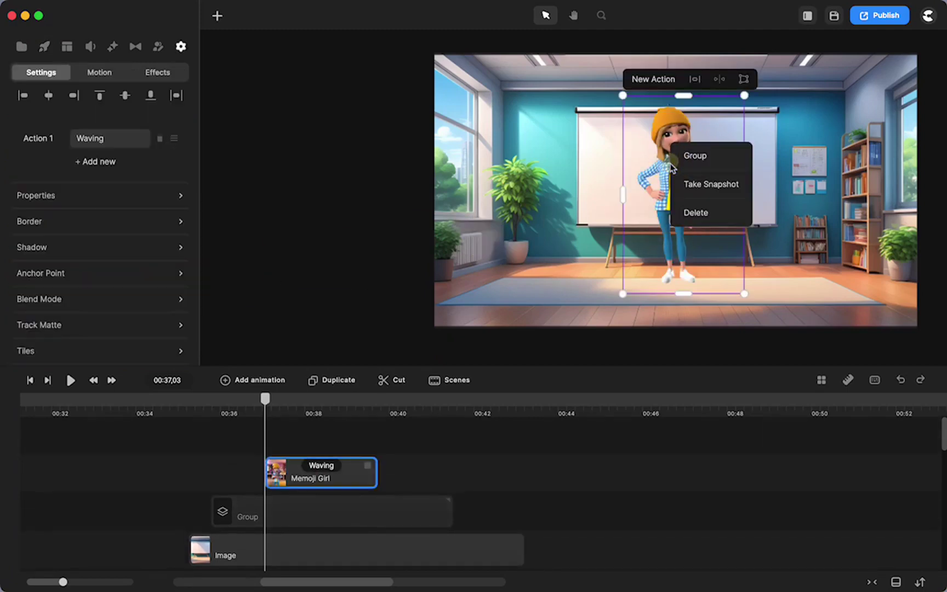
pyautogui.click(698, 191)
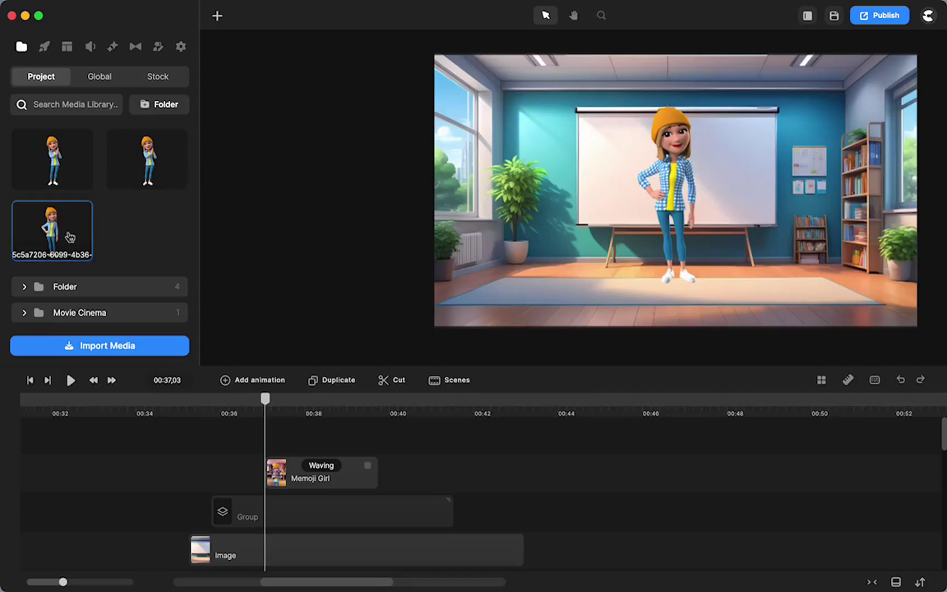
pyautogui.moveTo(72, 236); pyautogui.dragTo(678, 163)
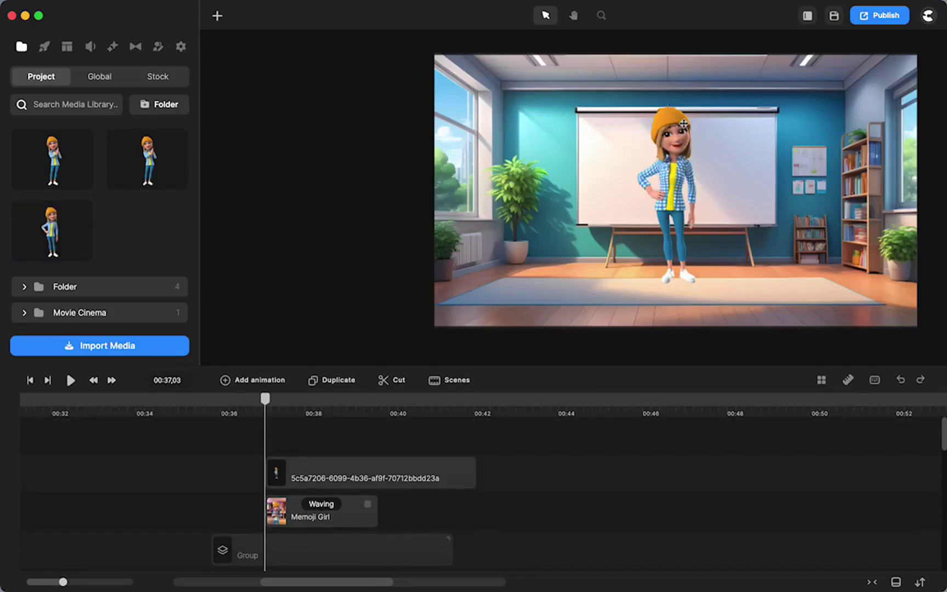
pyautogui.click(331, 476)
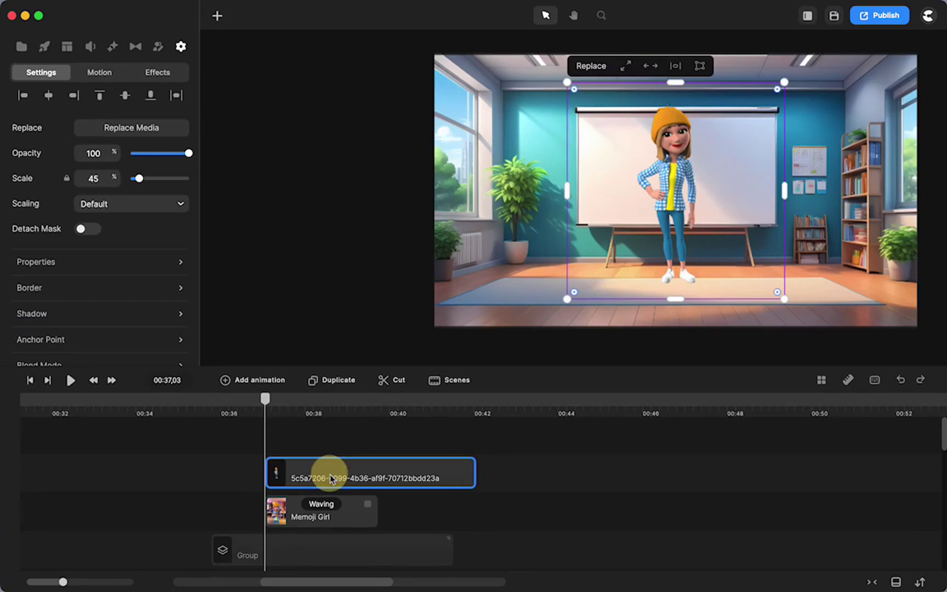
pyautogui.press('Delete')
pyautogui.click(329, 478)
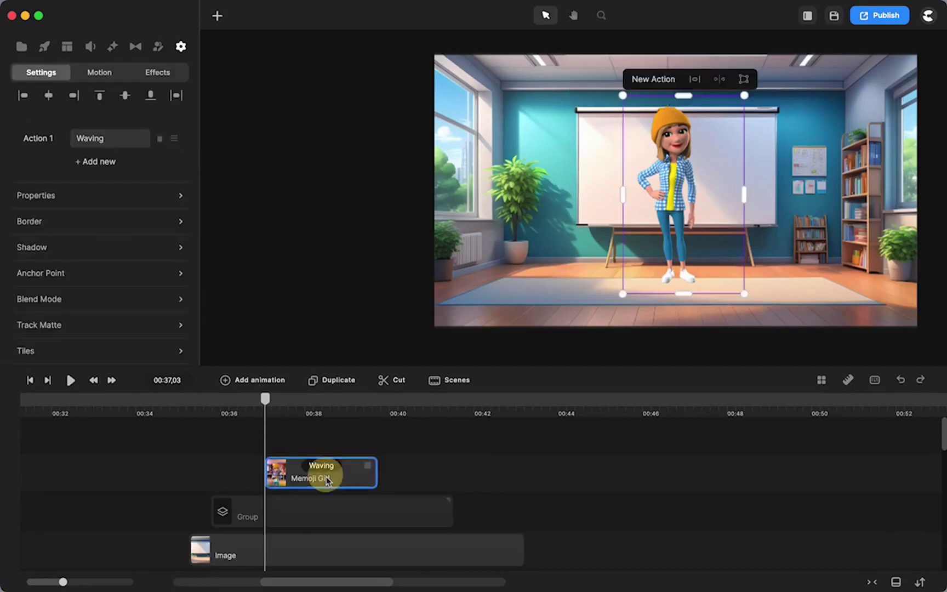
# Place a Waving Memoji Guy beside Memoji Girl and select both their clips together
pyautogui.click(470, 491)
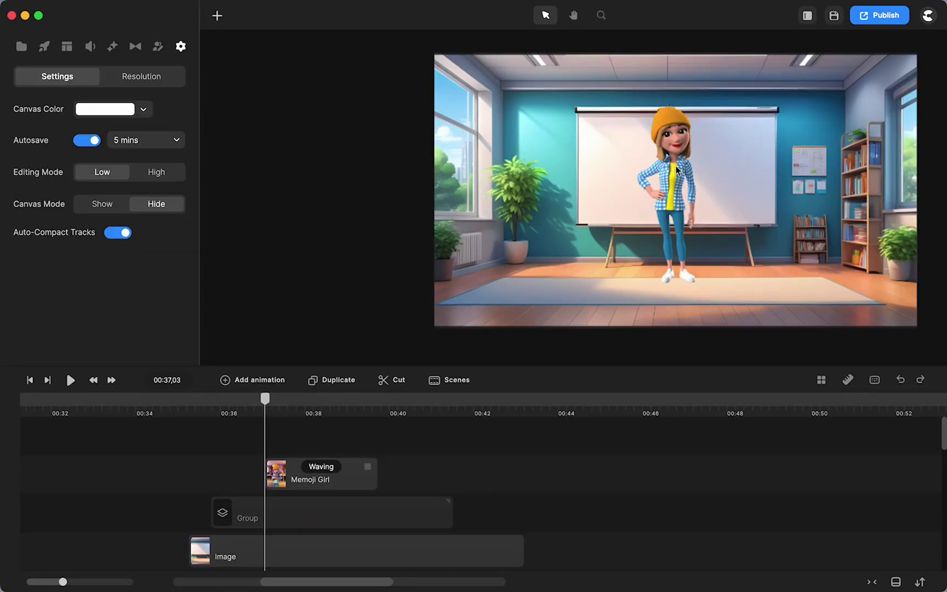
pyautogui.click(44, 48)
pyautogui.moveTo(127, 291); pyautogui.dragTo(704, 200)
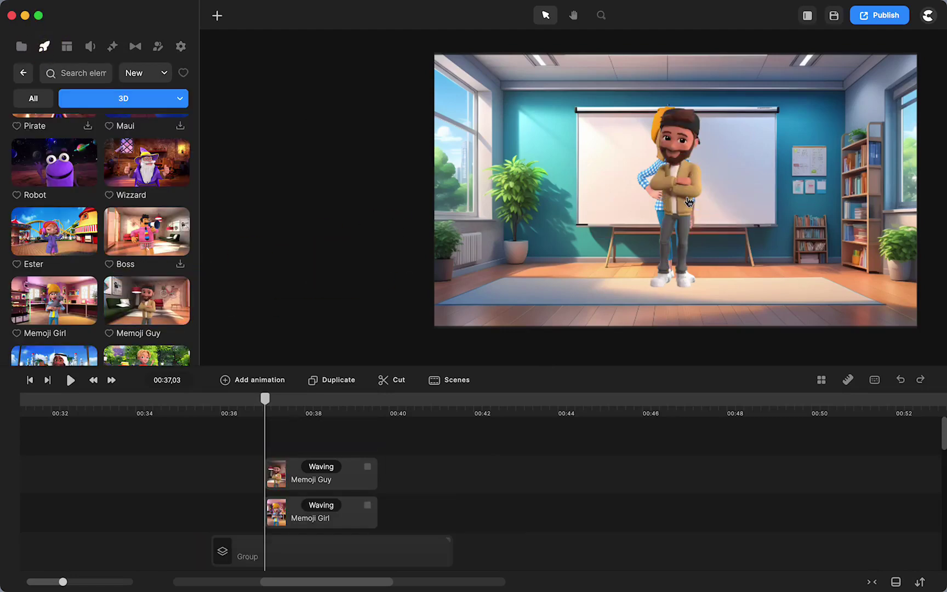
pyautogui.moveTo(680, 201); pyautogui.dragTo(741, 198)
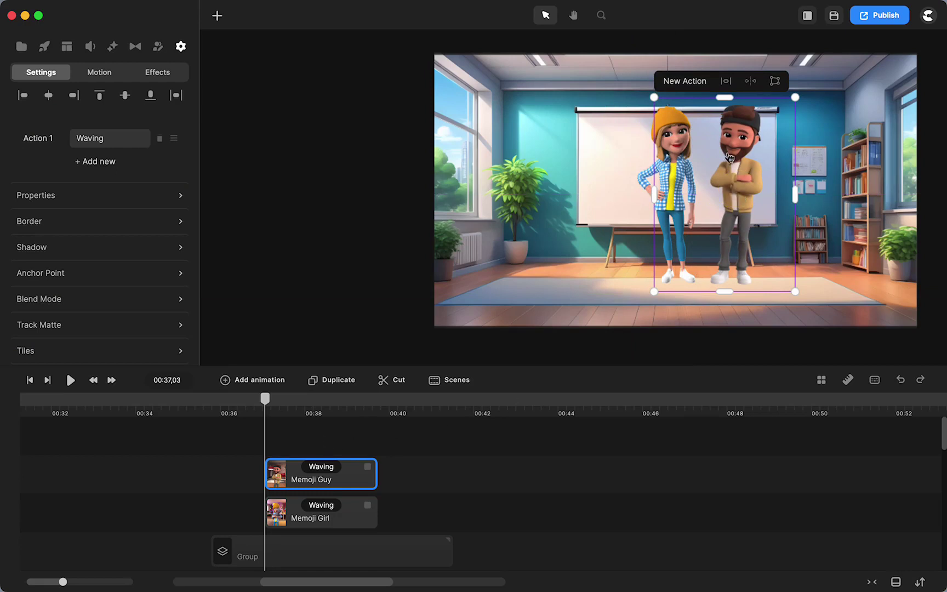
pyautogui.click(296, 433)
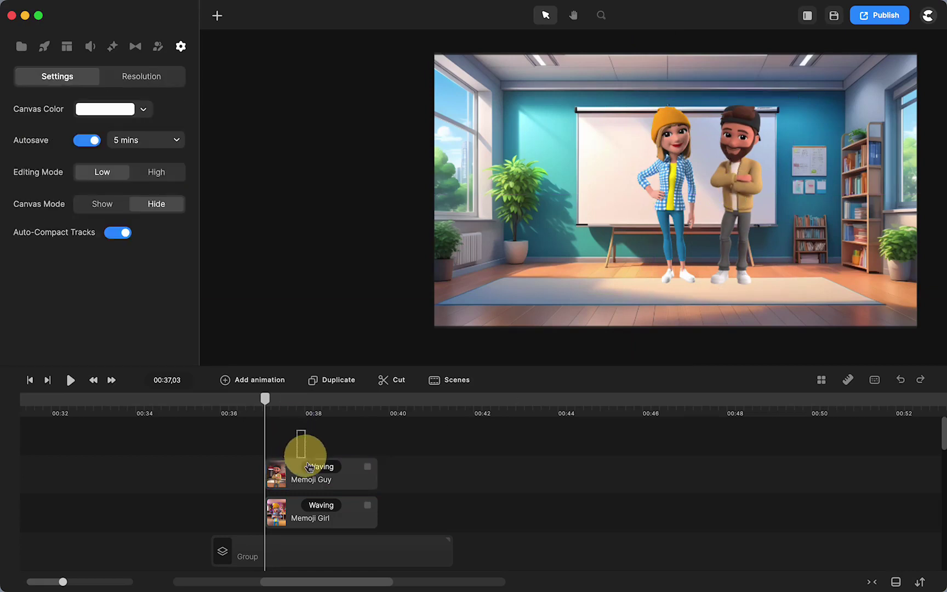
pyautogui.keyDown('shift'); pyautogui.click(327, 511); pyautogui.keyUp('shift')
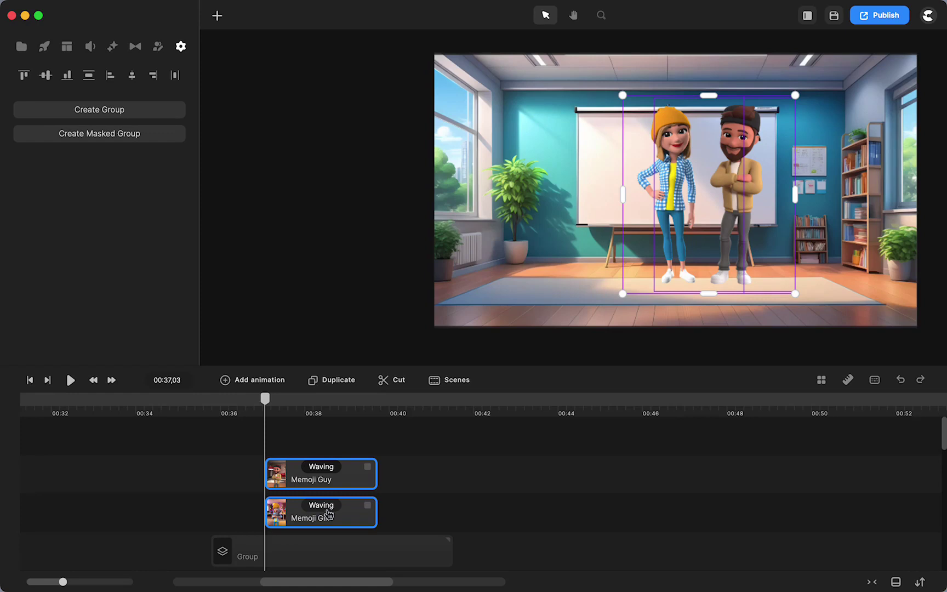
# Group Memoji Girl and Memoji Guy, then snapshot the waving pair at 00:38,07 into project media
pyautogui.press('super+g')
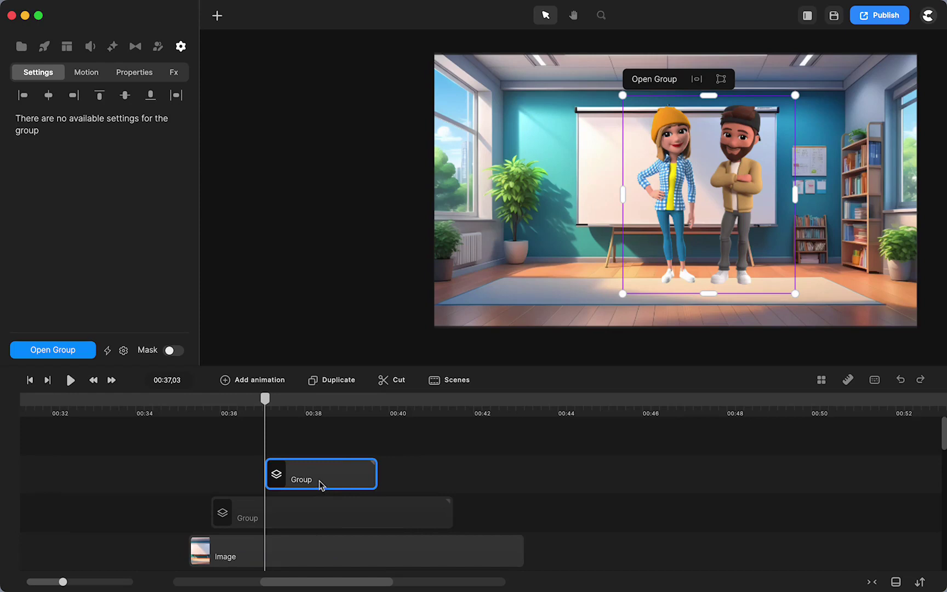
pyautogui.moveTo(265, 398); pyautogui.dragTo(315, 408)
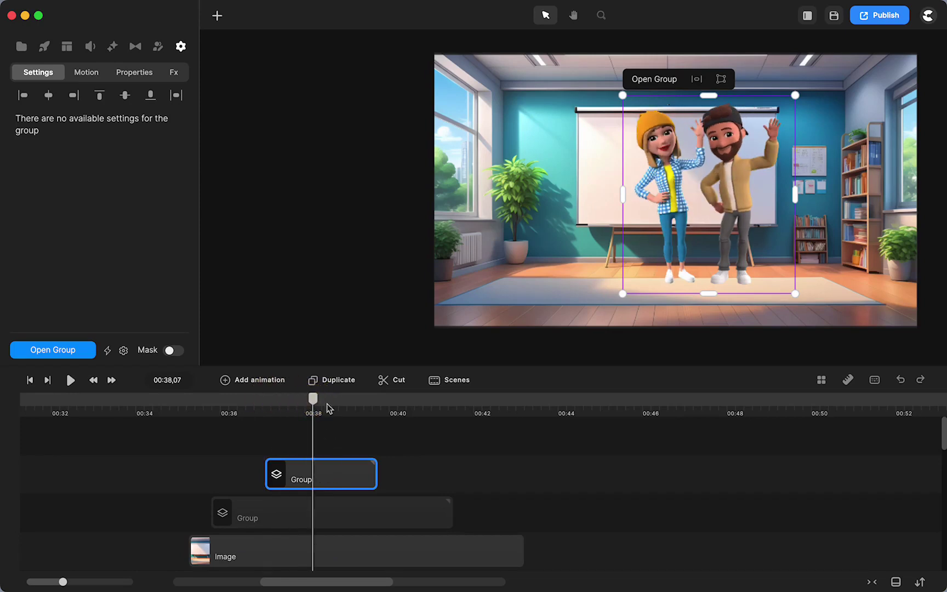
pyautogui.rightClick(726, 179)
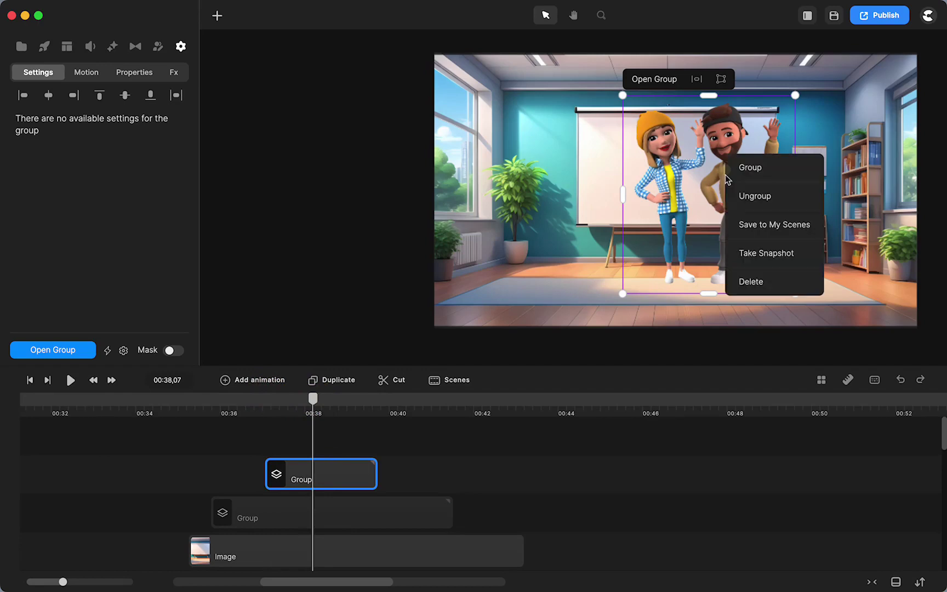
pyautogui.click(766, 244)
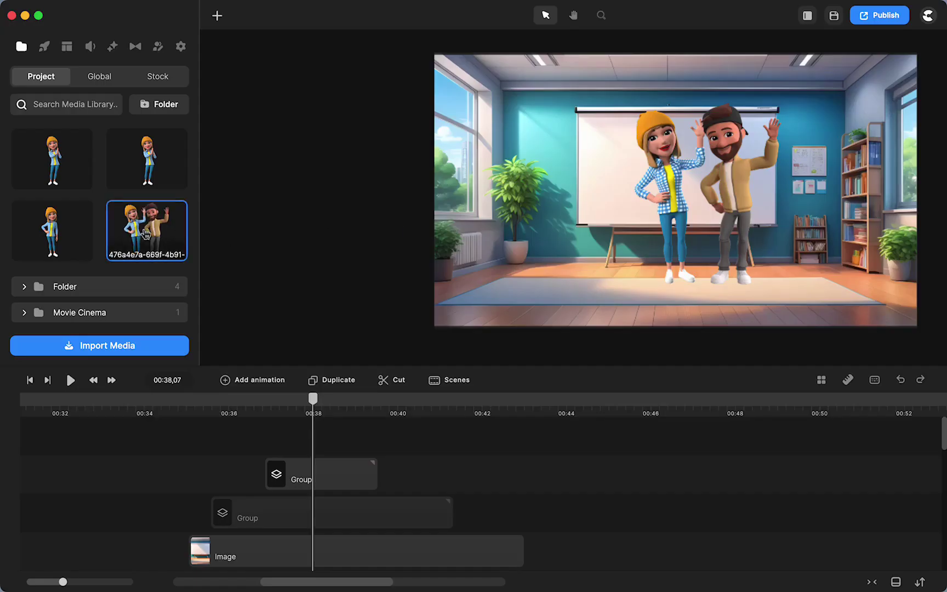
pyautogui.moveTo(141, 234)
pyautogui.mouseDown()
pyautogui.moveTo(560, 200)
pyautogui.moveTo(711, 219)
pyautogui.moveTo(142, 237)
pyautogui.mouseUp()
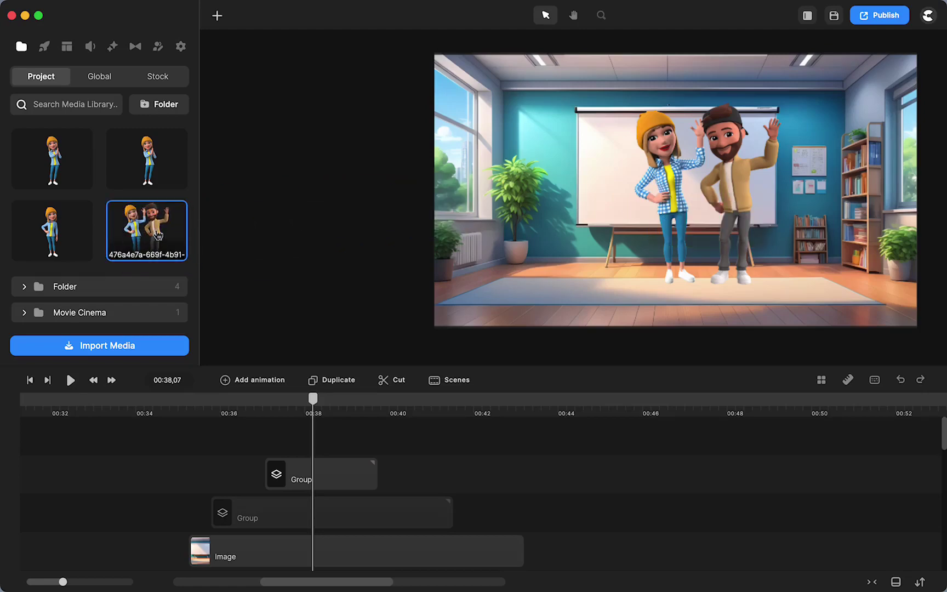